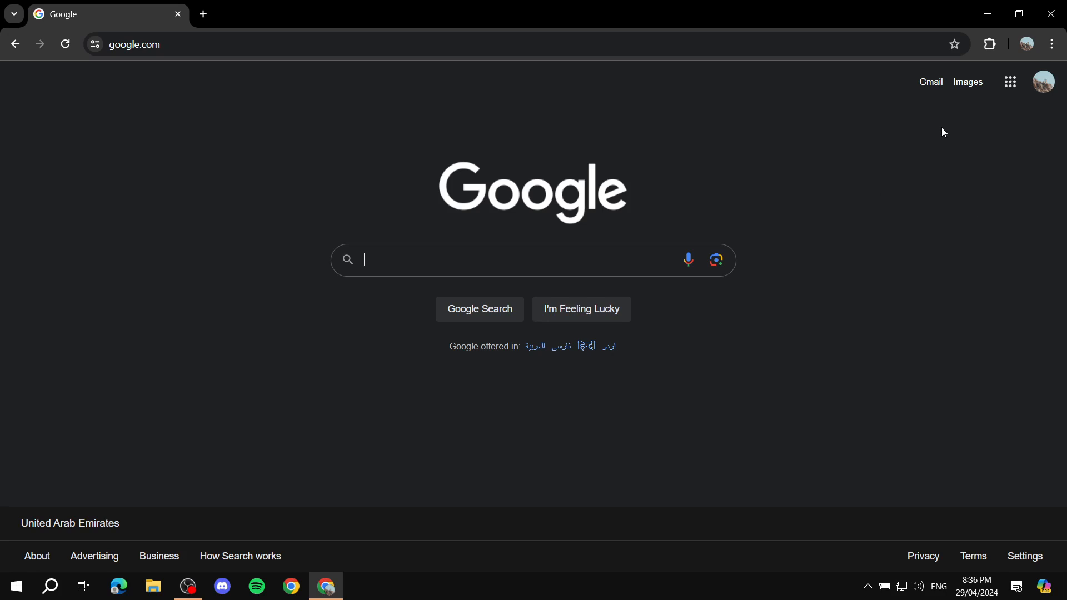
# - Open the Gmail inbox and show the Google Tasks list beside it
pyautogui.click(930, 89)
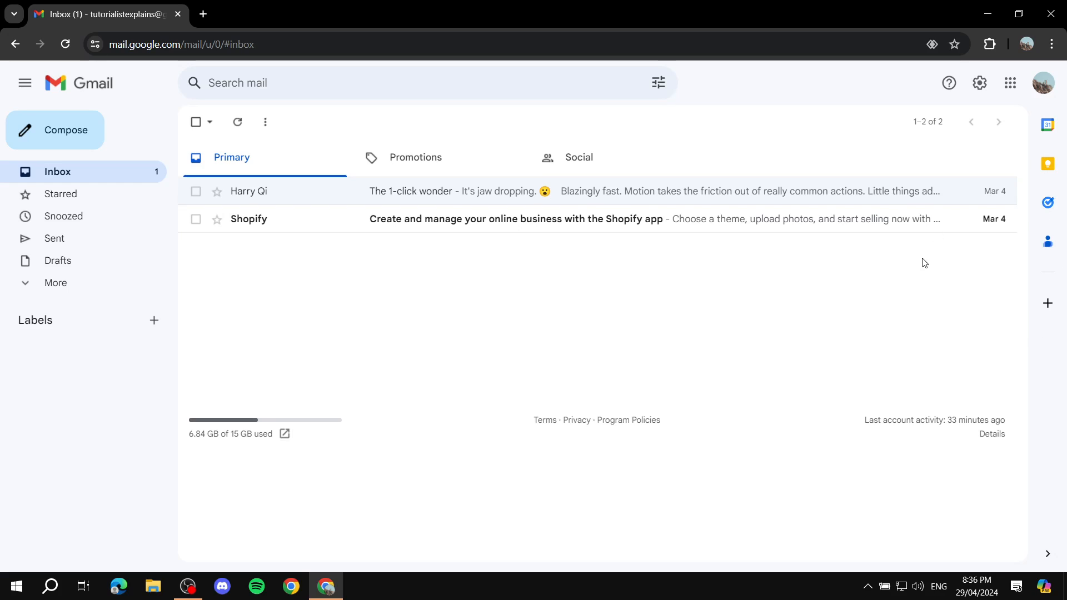
pyautogui.moveTo(947, 203)
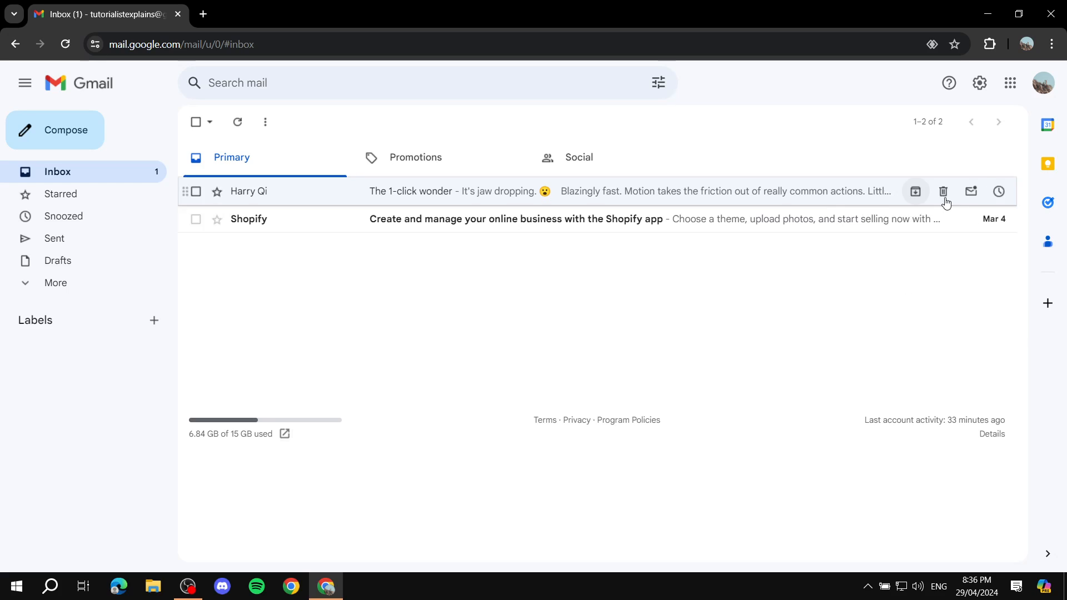
pyautogui.click(1049, 206)
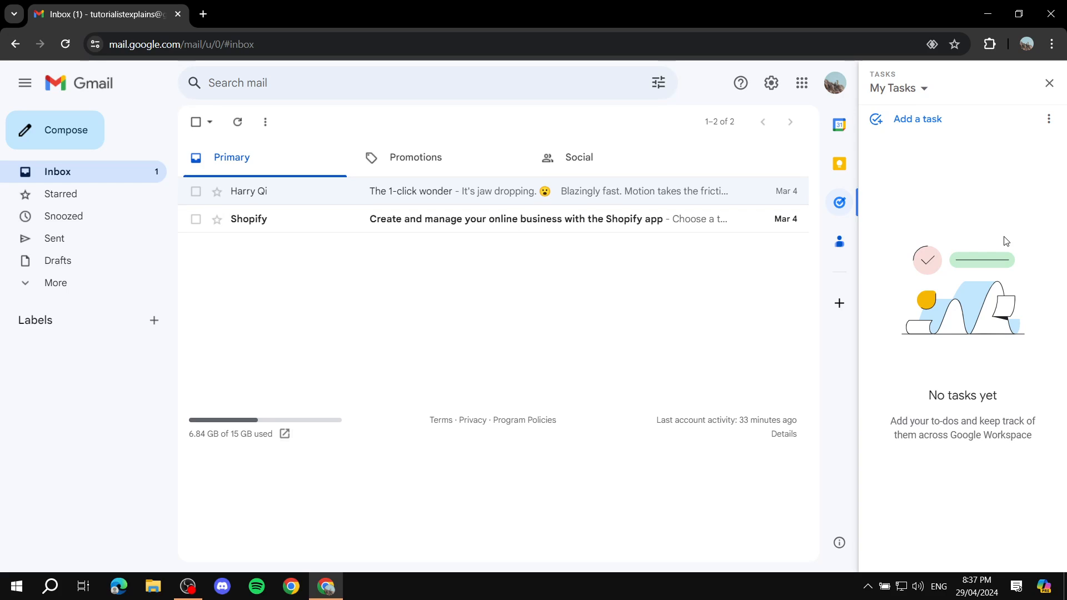
# - Browse the available Google apps, view the Google Docs home page, and return to the Gmail inbox
pyautogui.click(805, 89)
pyautogui.scroll(-3, 723, 300)
pyautogui.scroll(3, 700, 278)
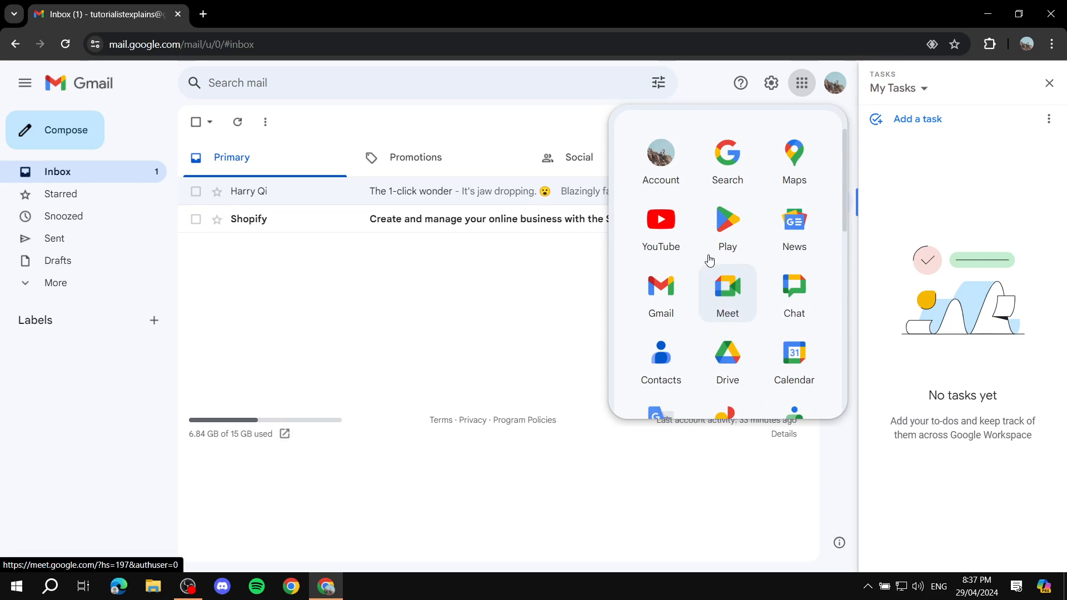
pyautogui.scroll(-5, 745, 267)
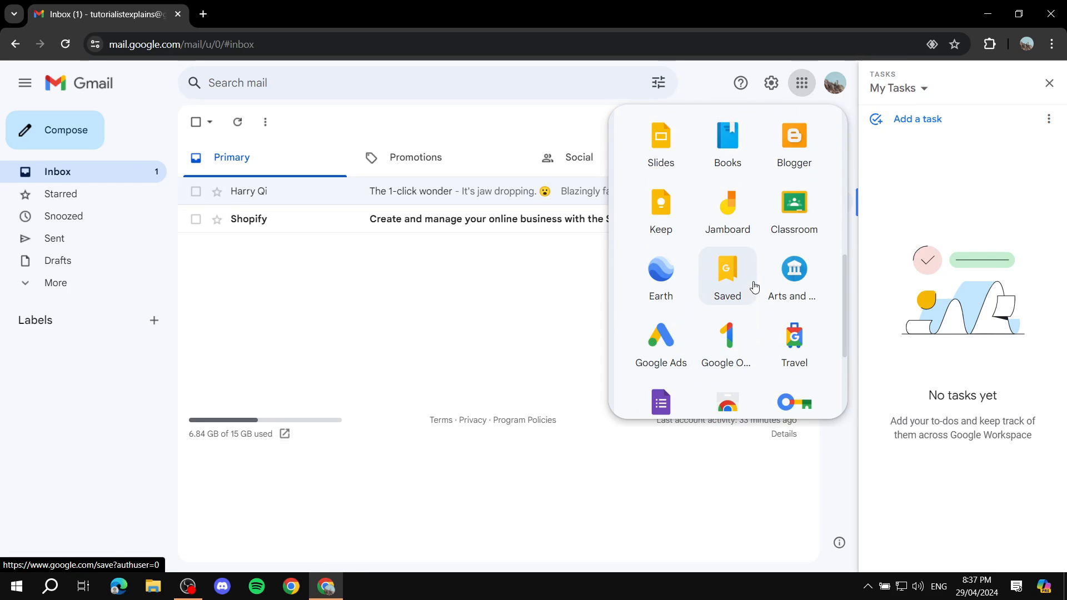
pyautogui.scroll(2, 761, 234)
pyautogui.scroll(1, 734, 233)
pyautogui.click(727, 245)
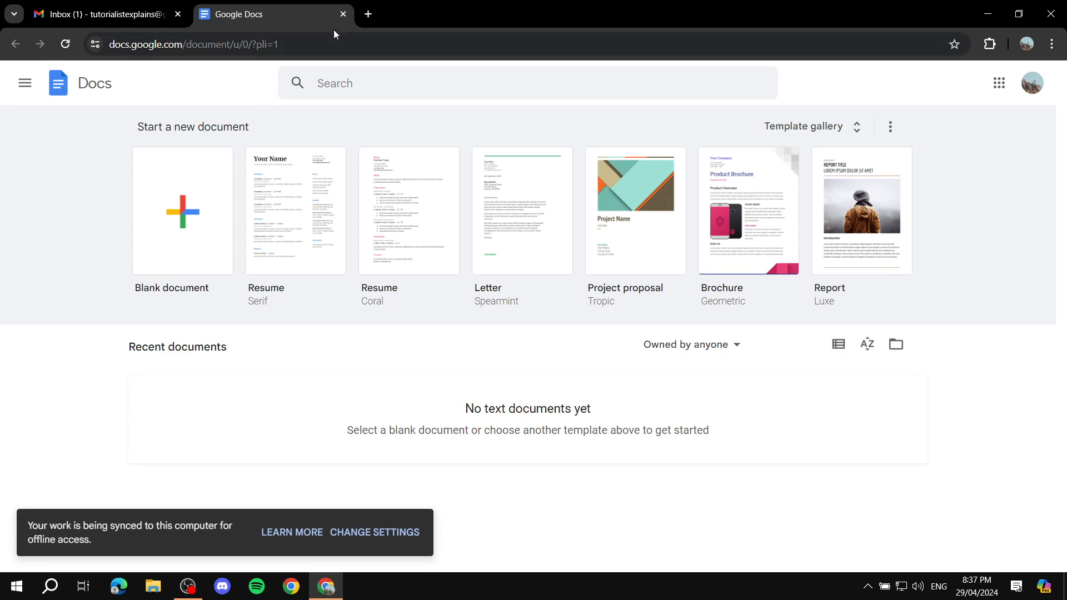
pyautogui.click(343, 14)
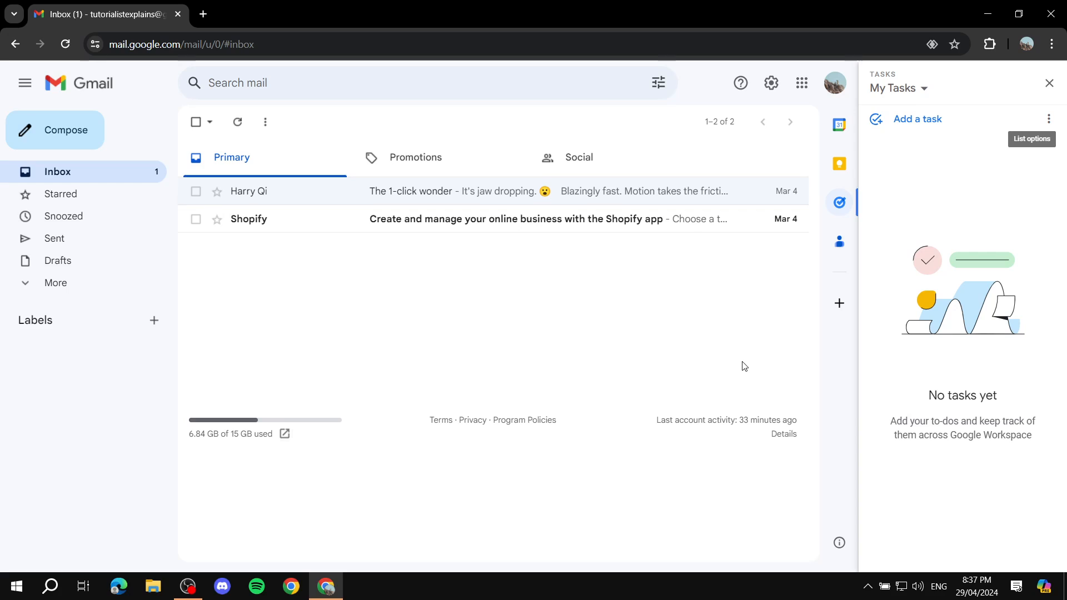
# - Add a task titled "Example" with the details "Add details here" to the My Tasks list
pyautogui.click(840, 203)
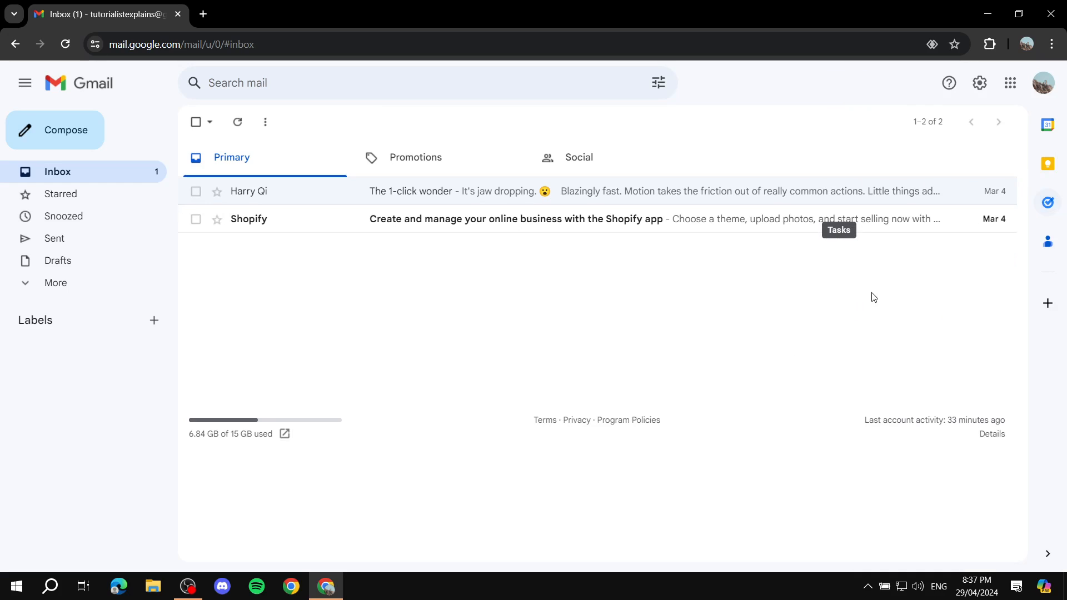
pyautogui.click(1048, 203)
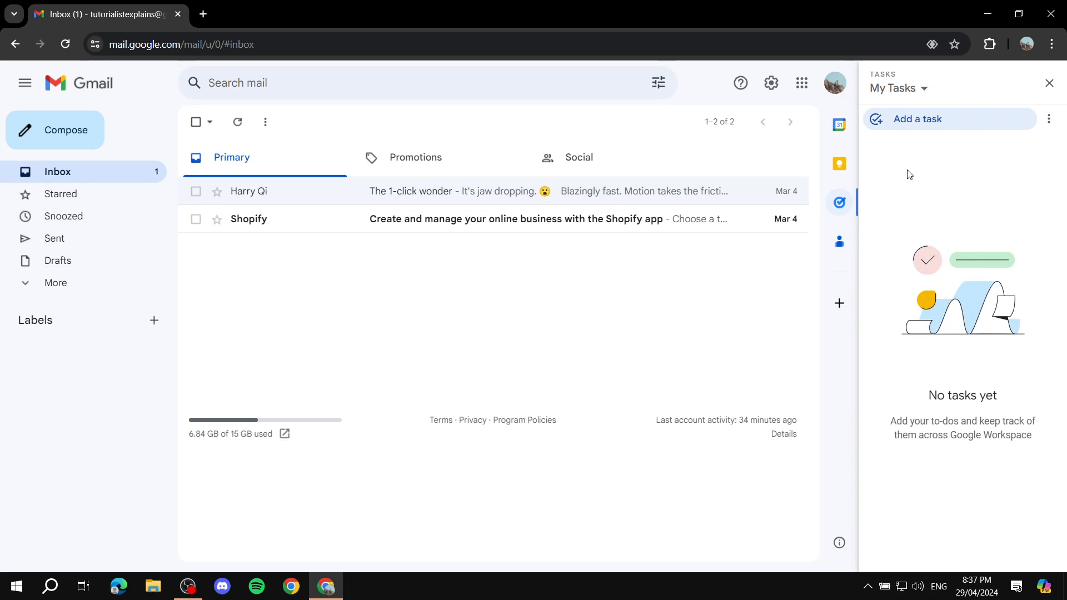
pyautogui.click(901, 123)
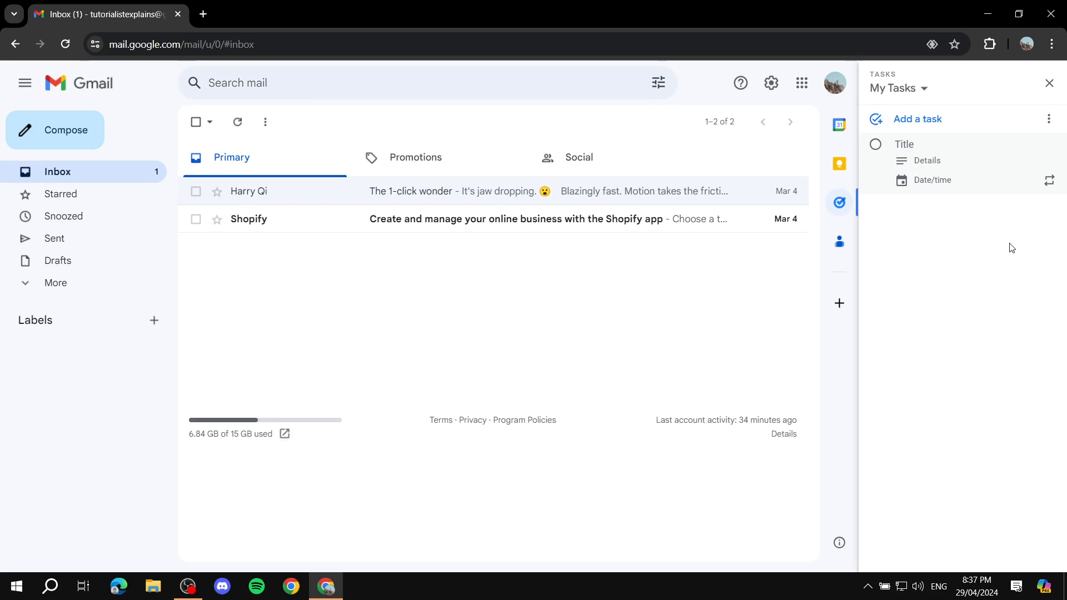
pyautogui.write('Example')
pyautogui.click(924, 161)
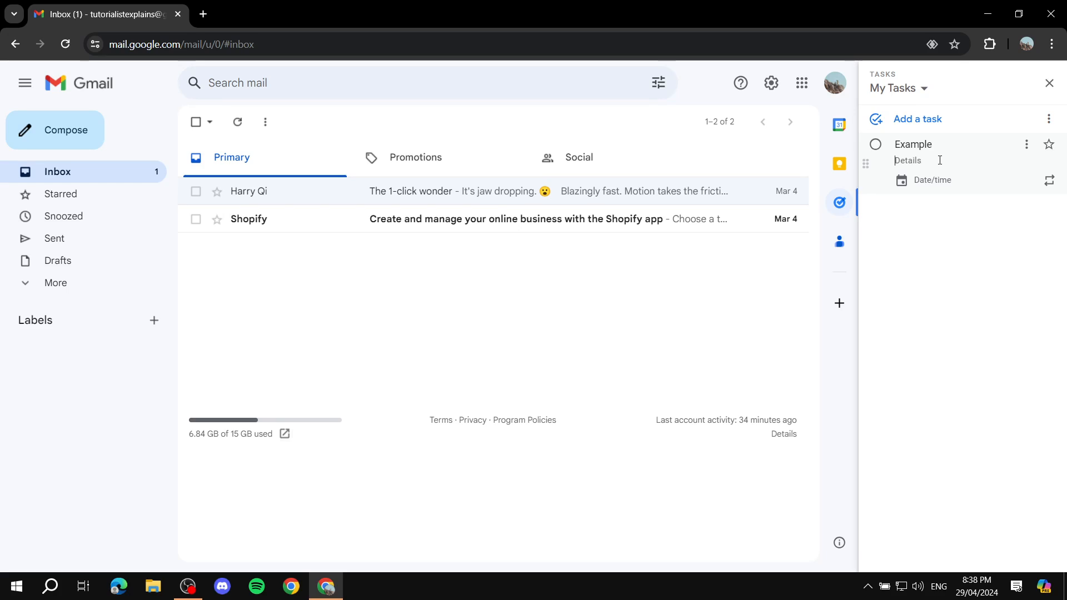
pyautogui.write('Add details heres')
# - Set the Example task's date to April 30, 2024 without a time, and check the task's other options
pyautogui.click(940, 178)
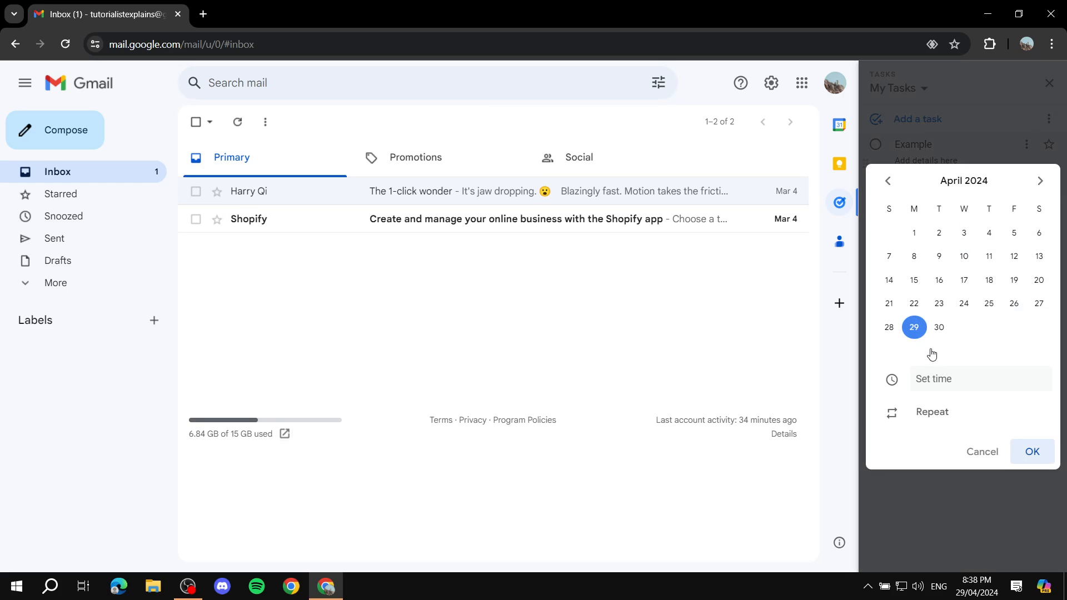
pyautogui.click(940, 327)
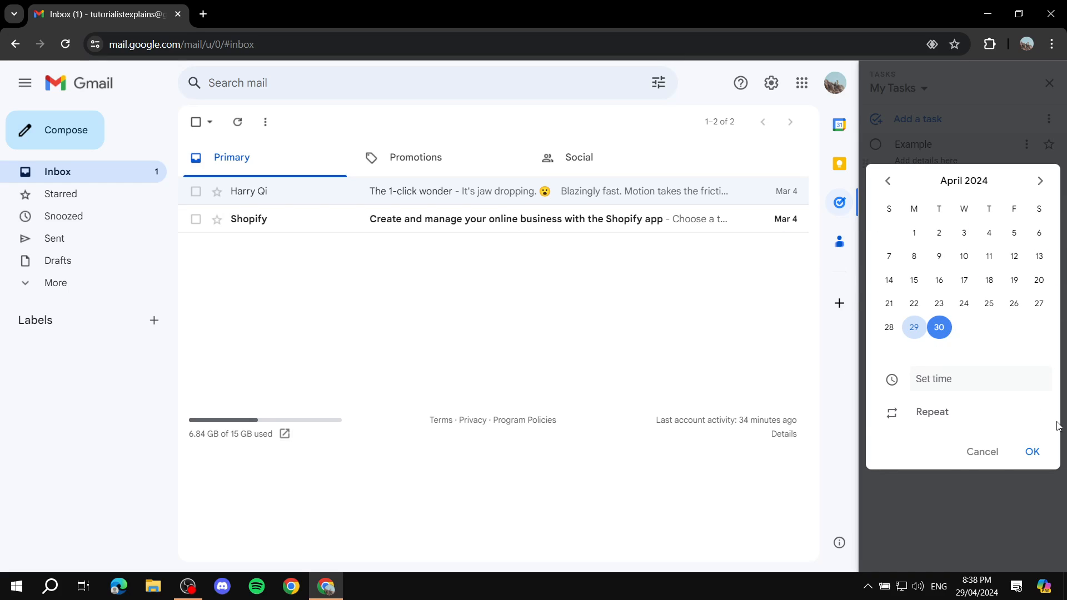
pyautogui.click(1032, 453)
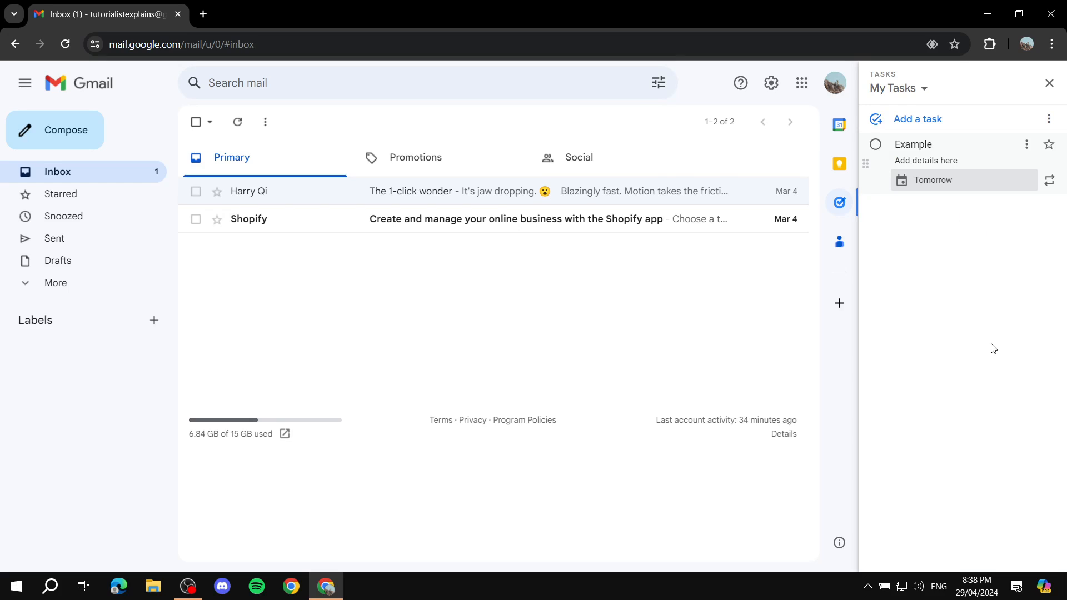
pyautogui.click(1027, 147)
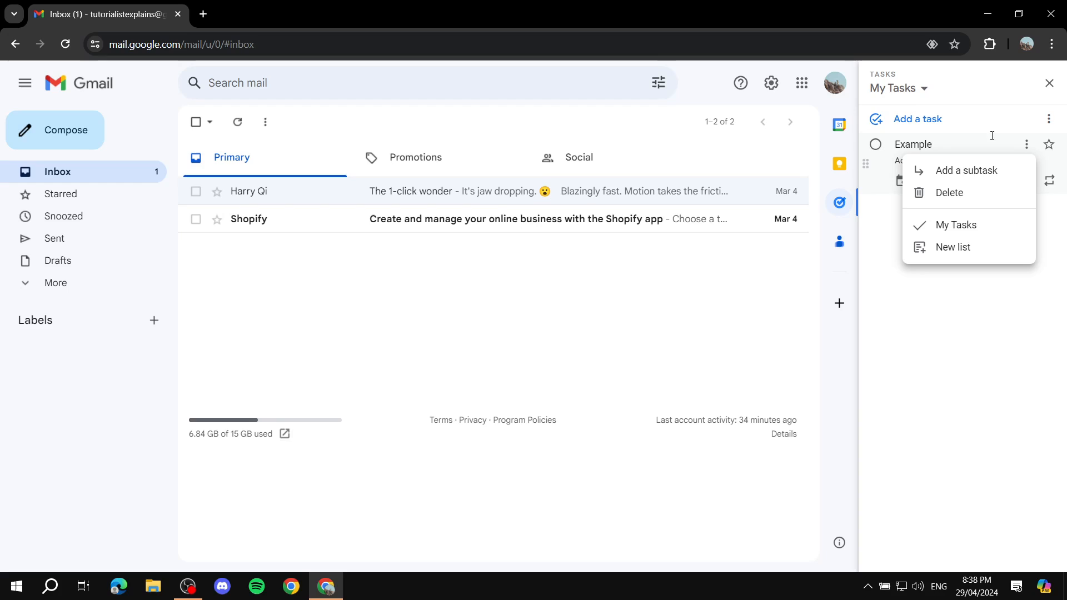
pyautogui.click(925, 345)
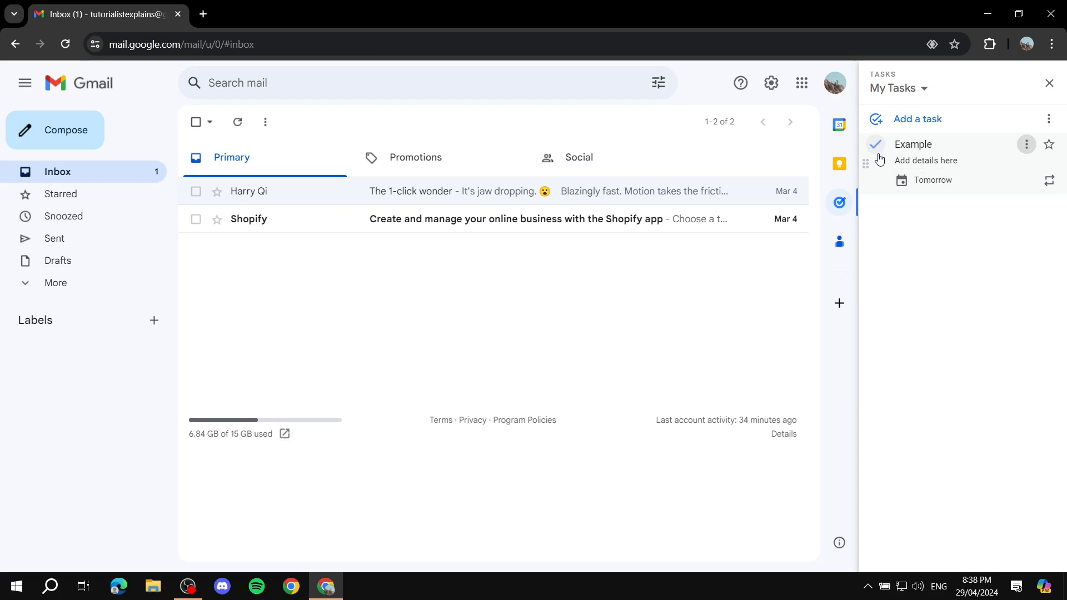
# - Open the full Google Calendar from Gmail and dismiss the appointment scheduling introduction
pyautogui.click(840, 125)
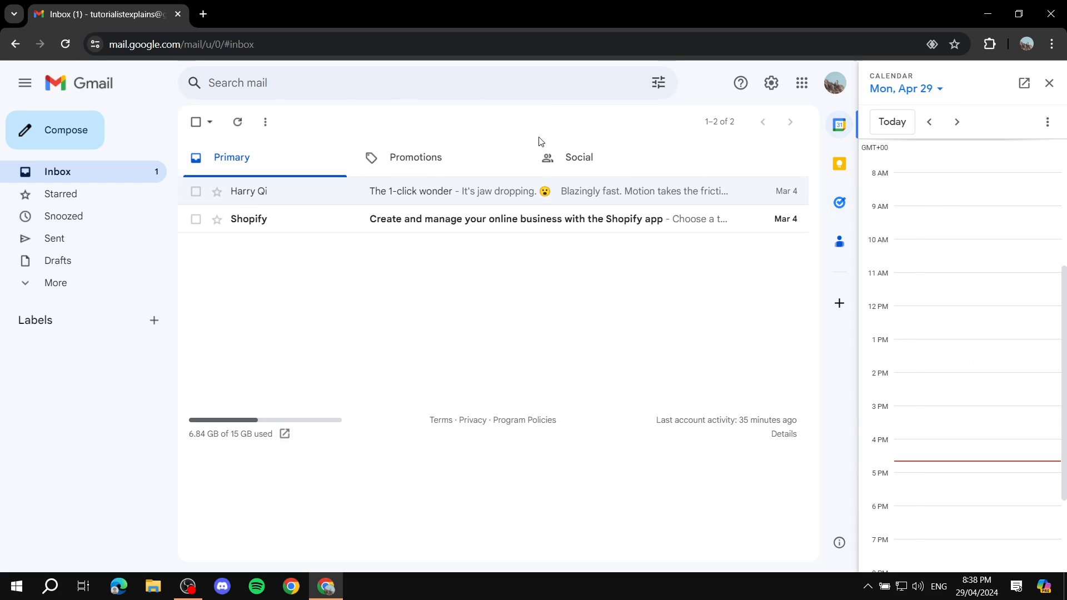
pyautogui.click(1049, 85)
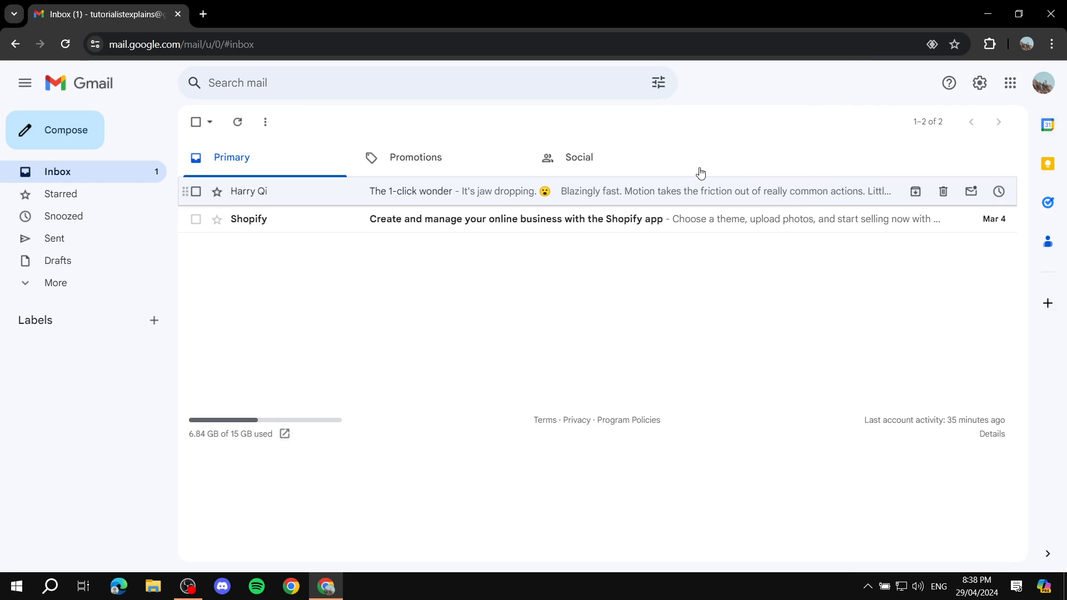
pyautogui.click(1011, 83)
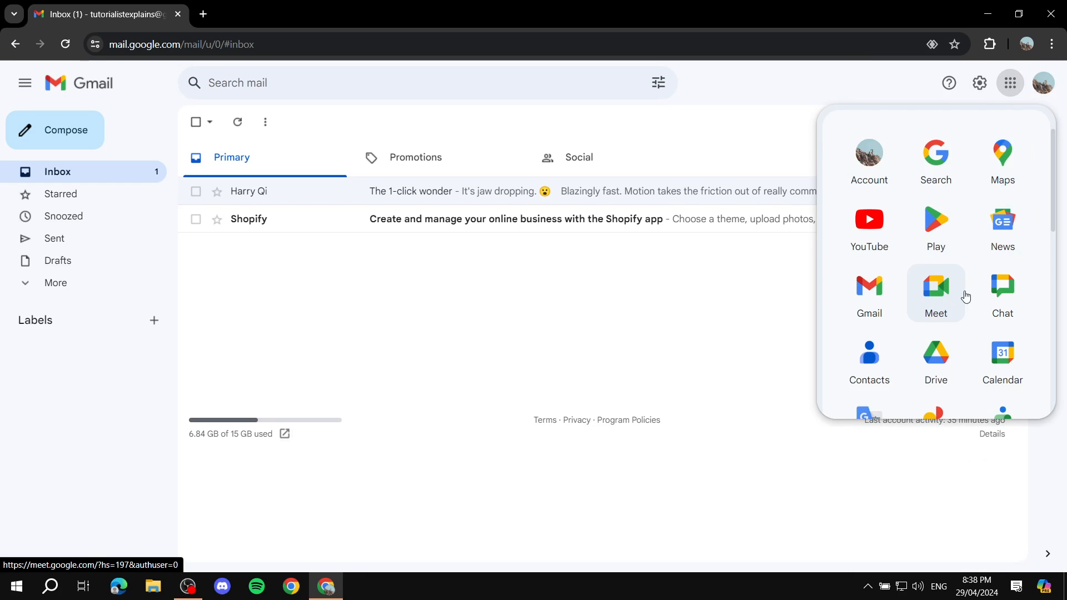
pyautogui.click(1002, 351)
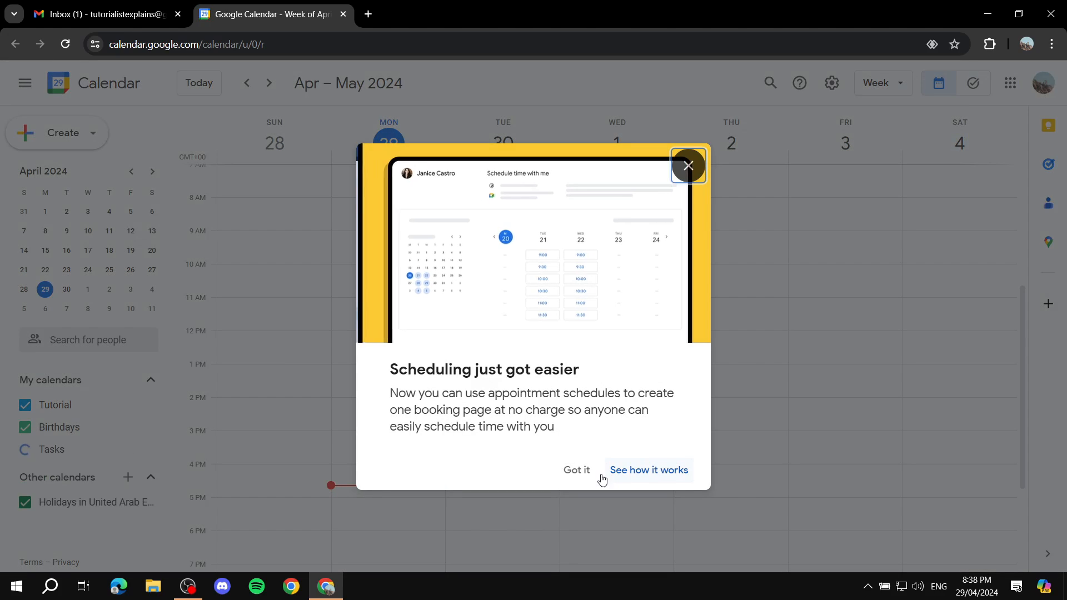
pyautogui.click(573, 473)
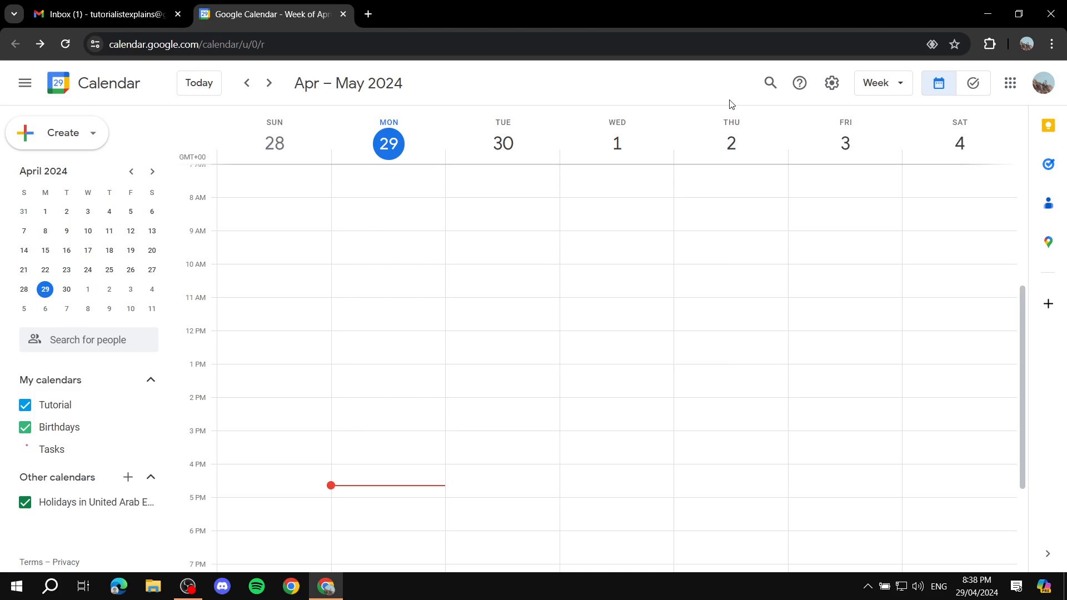
# - Discard the untitled event draft and view the details of the Example task on Tuesday, April 30
pyautogui.click(329, 486)
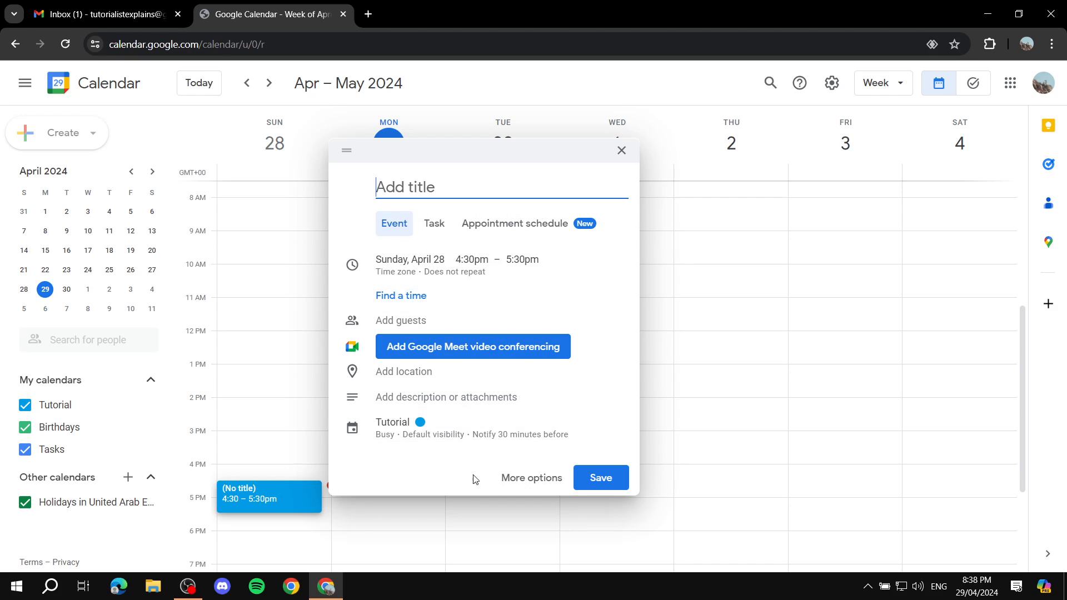
pyautogui.click(846, 332)
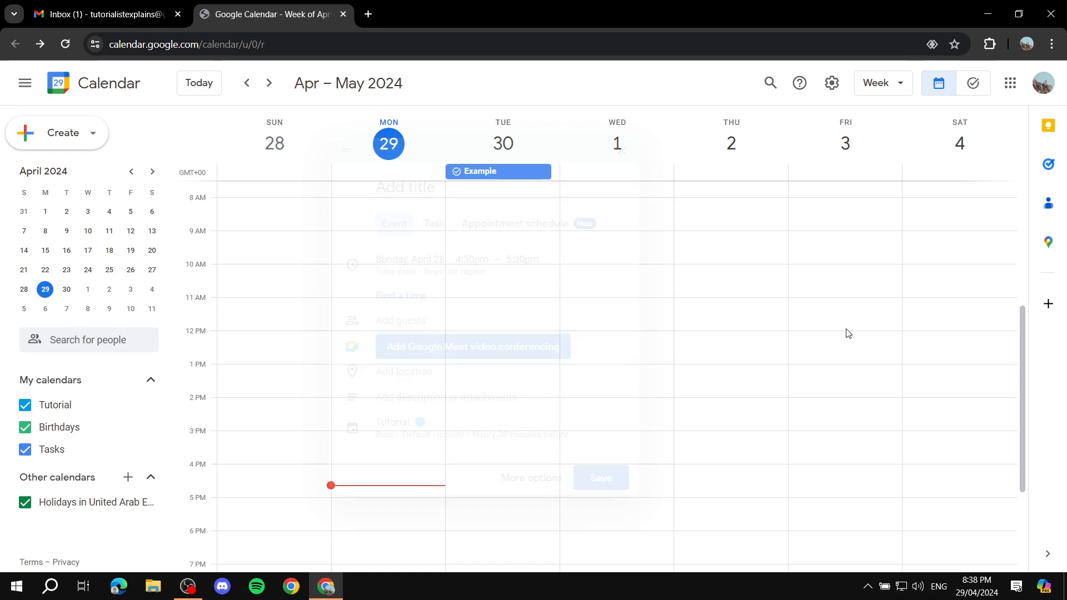
pyautogui.click(492, 176)
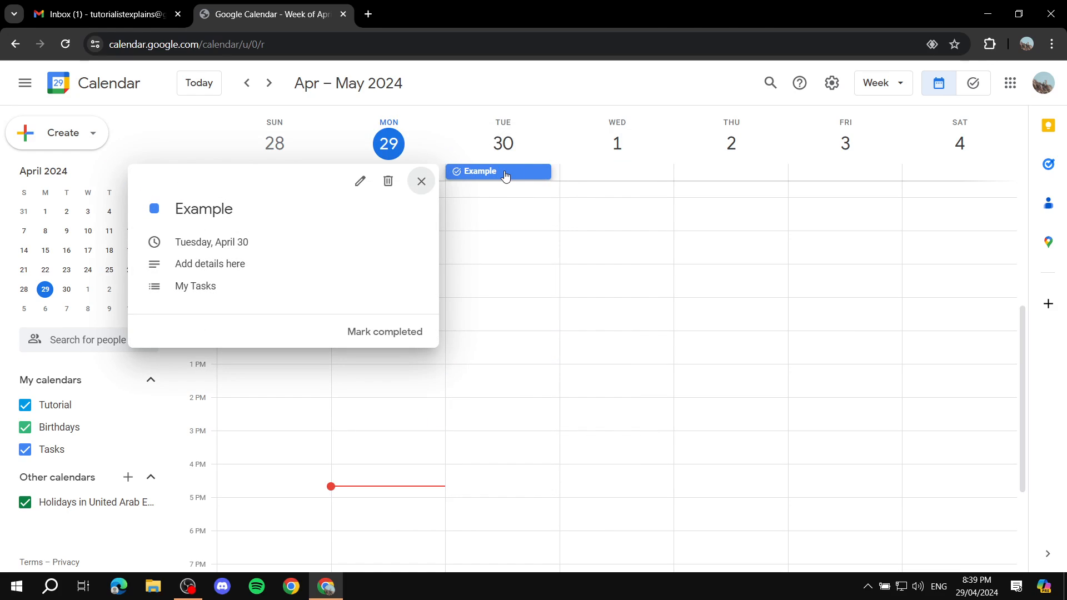
pyautogui.moveTo(488, 146); pyautogui.dragTo(555, 140)
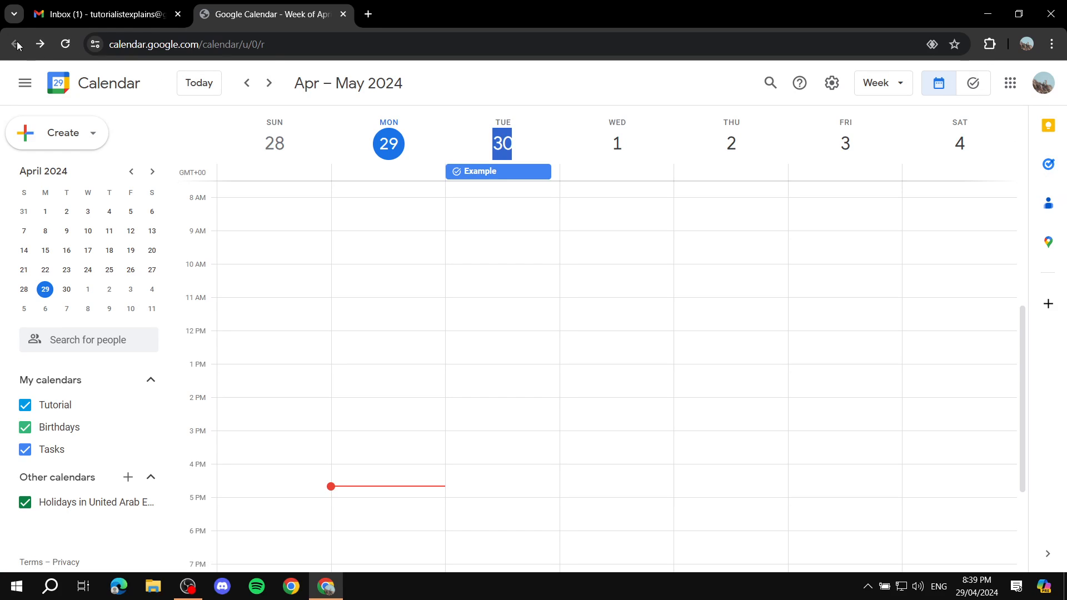
# - Back in Gmail's task list, add a subtask titled "Title" with the details "More details" under the Example task
pyautogui.click(343, 14)
pyautogui.click(1049, 202)
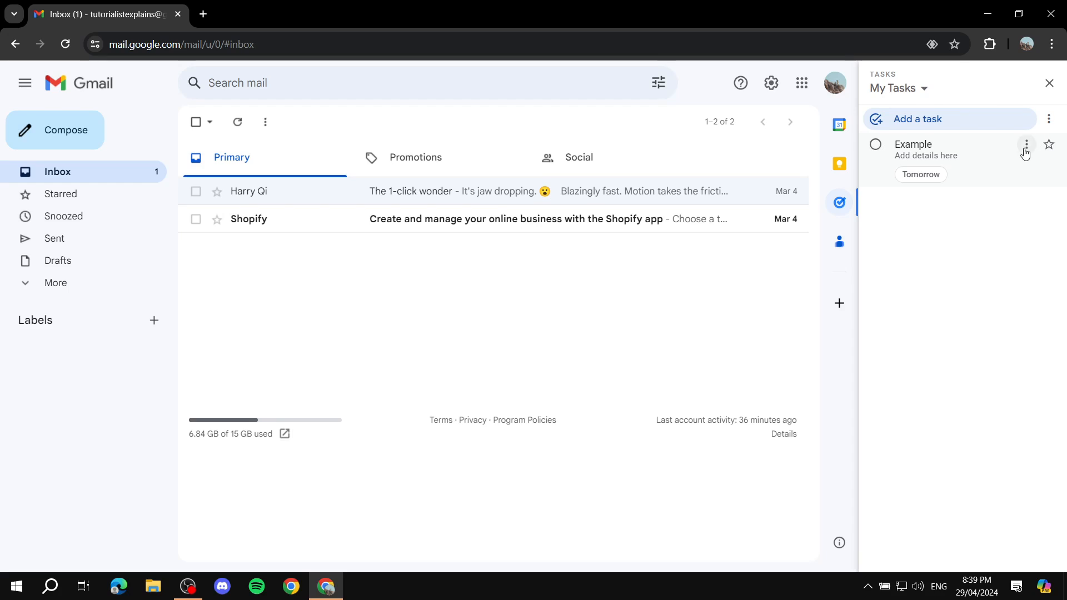
pyautogui.click(1025, 145)
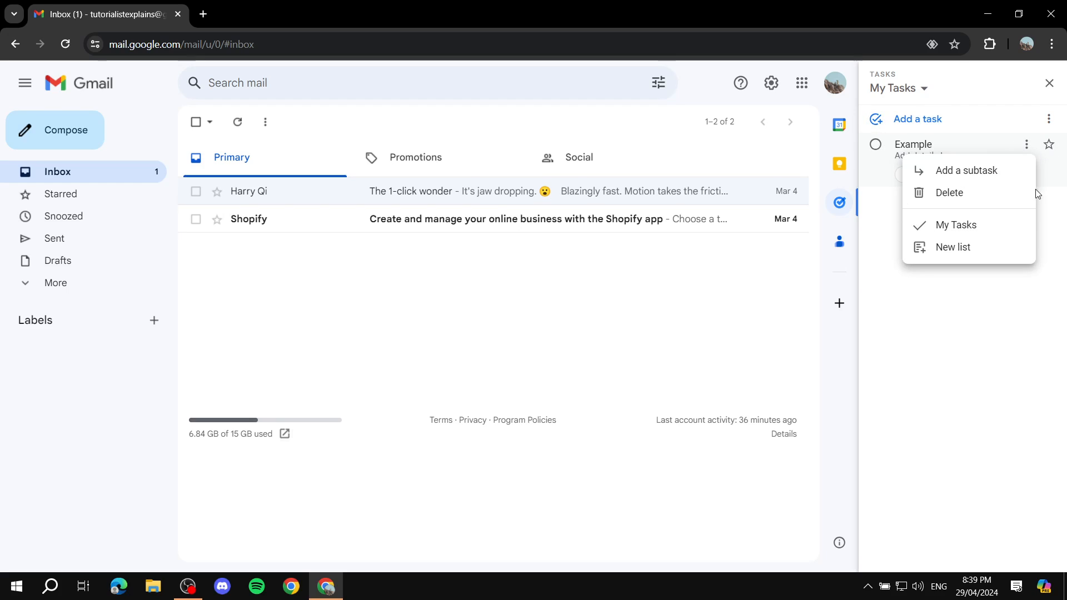
pyautogui.click(965, 176)
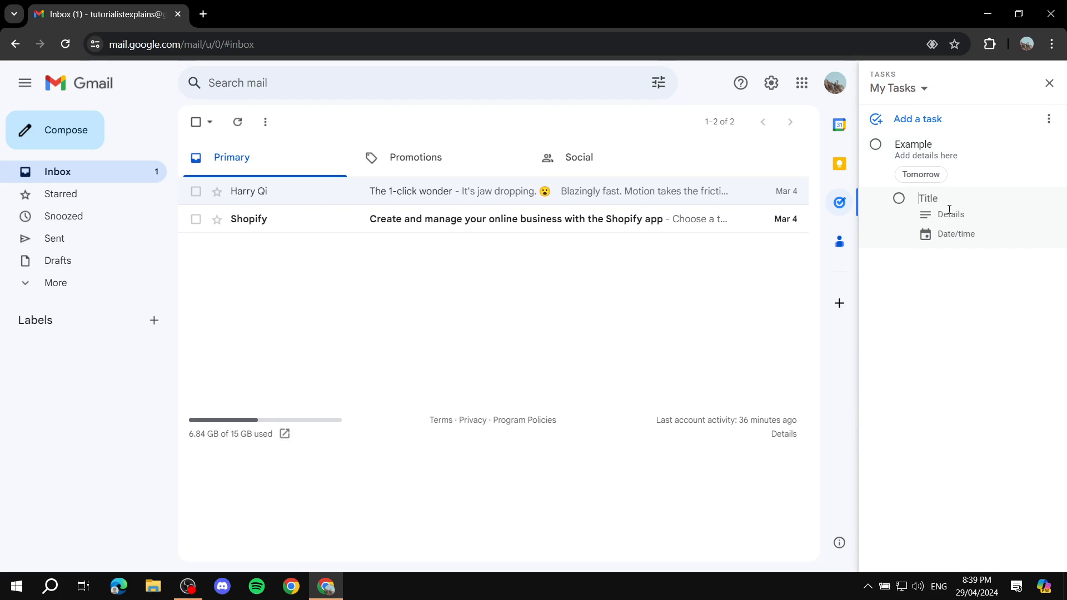
pyautogui.write('Title')
pyautogui.click(949, 213)
pyautogui.write('More details')
pyautogui.click(975, 308)
# - Check the options available for the "Title" subtask and close the Tasks list
pyautogui.click(1027, 199)
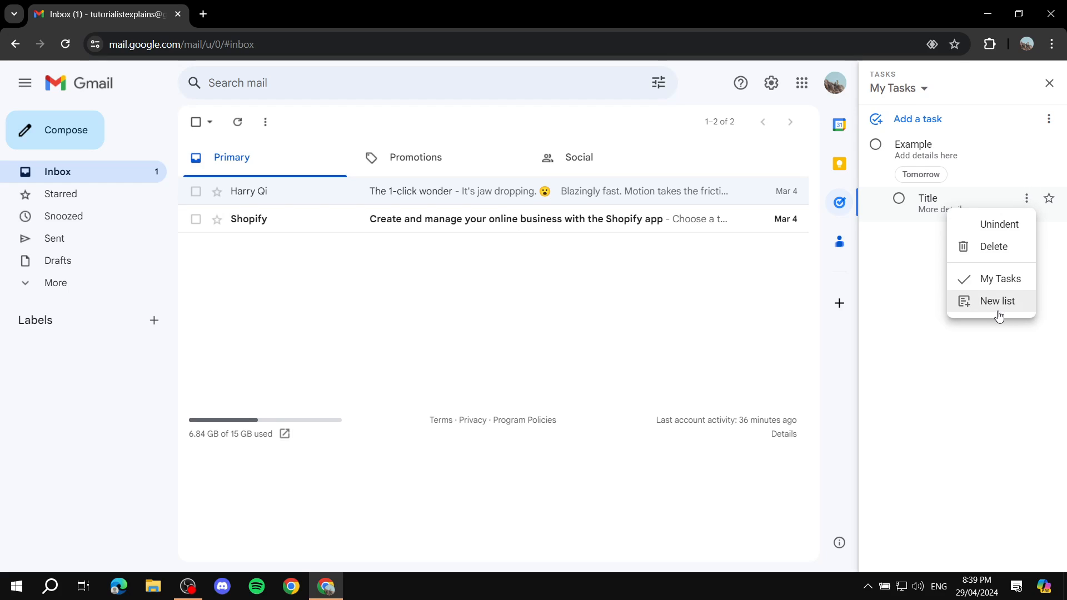
pyautogui.click(946, 425)
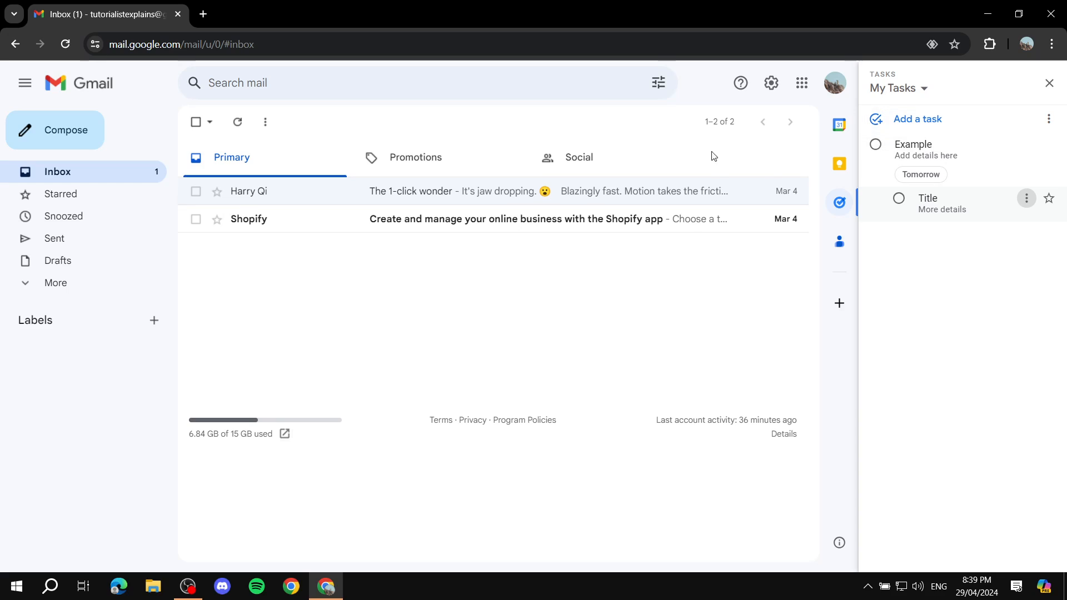
pyautogui.click(1050, 84)
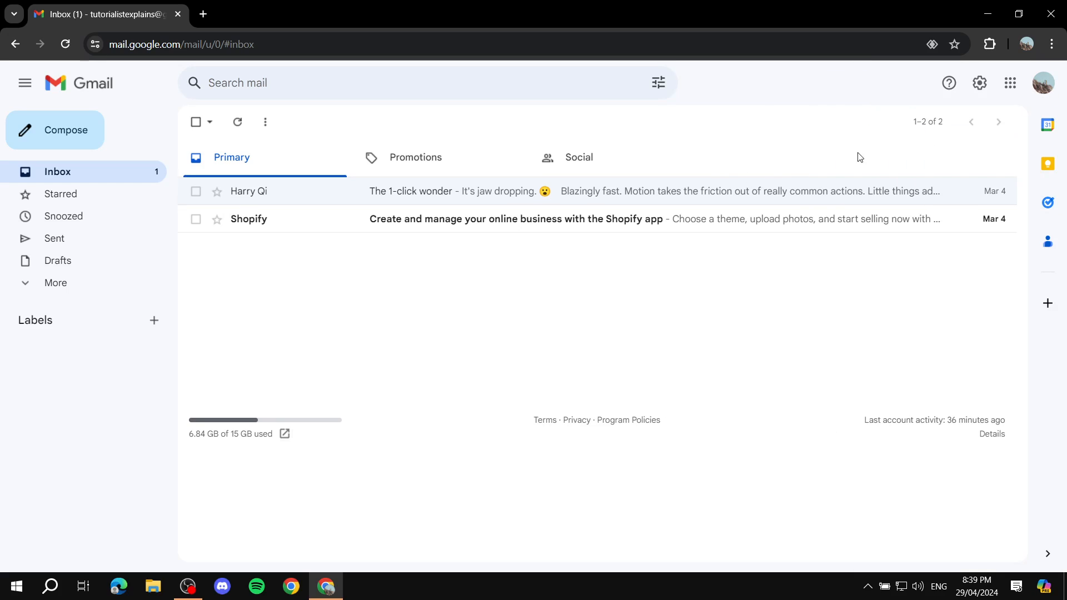
# - Collapse Gmail's main menu, go to the google.com homepage and open Google Chat from there
pyautogui.click(25, 83)
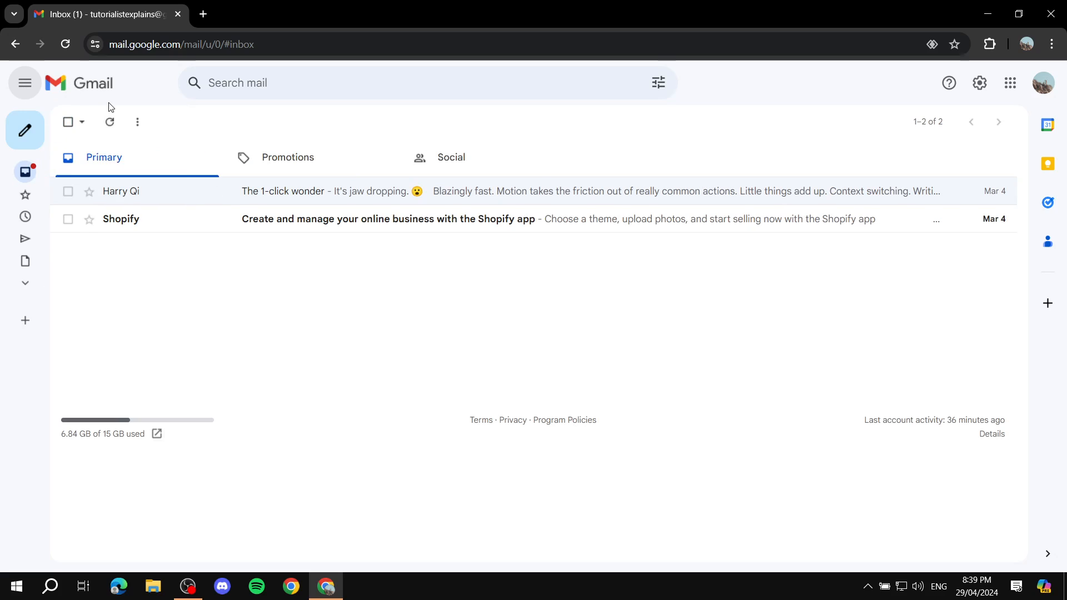
pyautogui.click(230, 44)
pyautogui.write('googl')
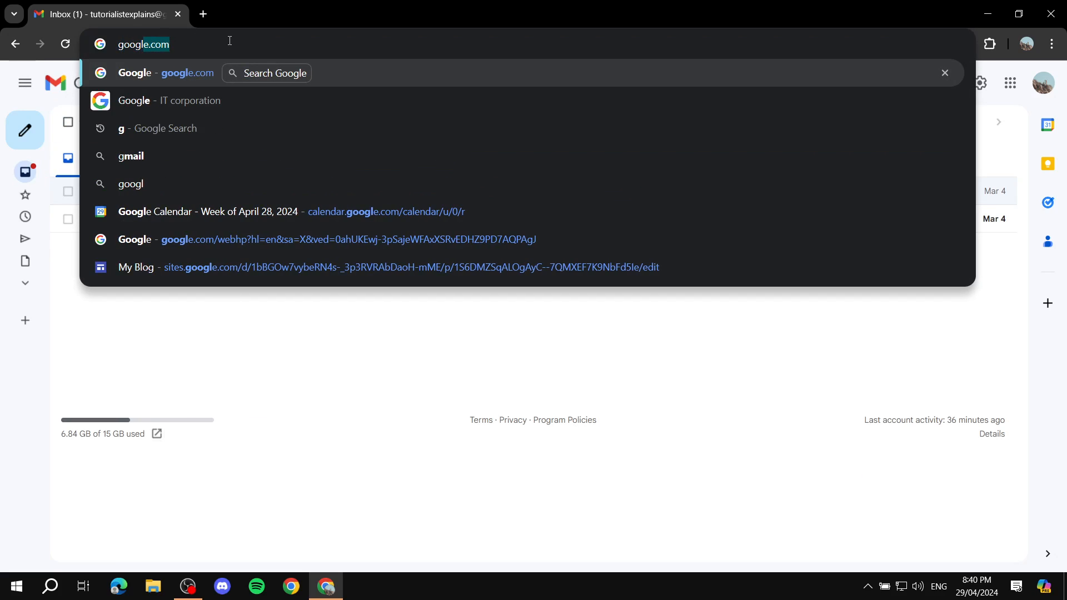
pyautogui.press('Return')
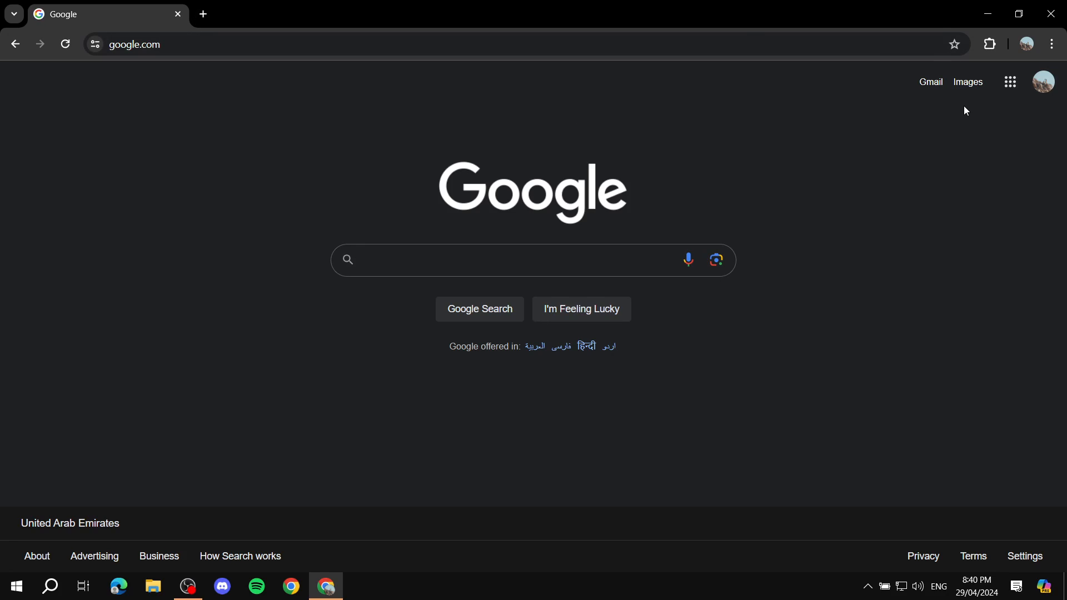
pyautogui.click(1011, 84)
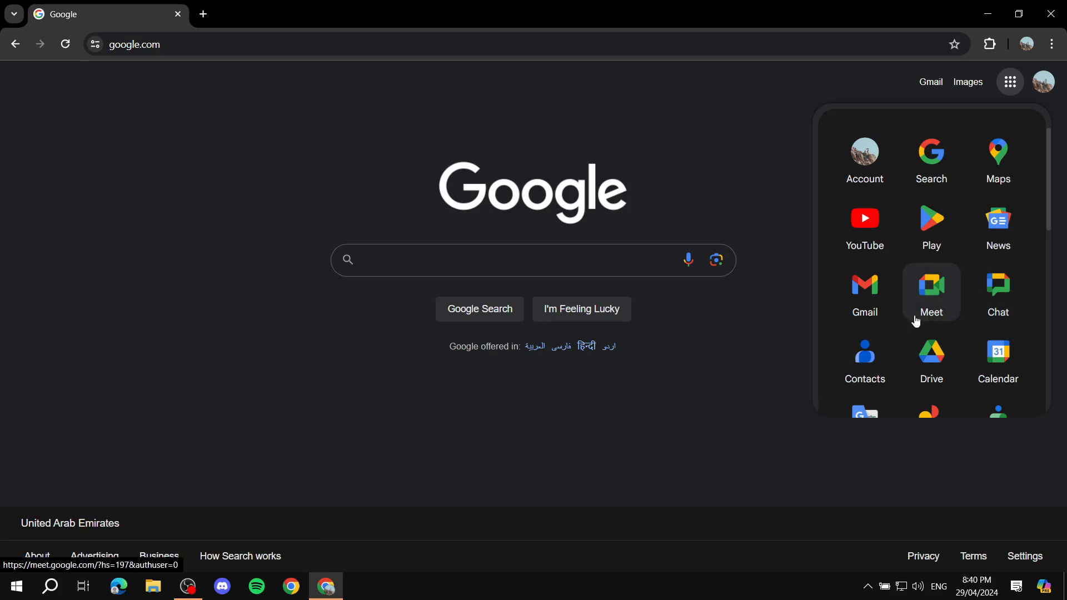
pyautogui.click(1003, 292)
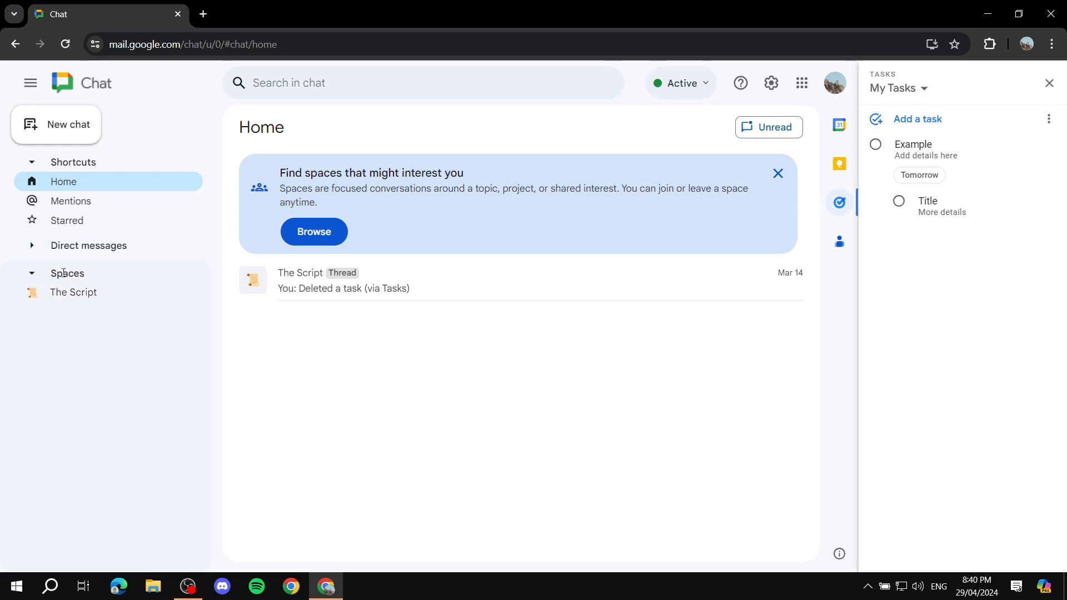
# - Check the Spaces section and dismiss the "Find spaces that might interest you" suggestion on the Chat home page
pyautogui.click(27, 277)
pyautogui.click(28, 276)
pyautogui.click(777, 173)
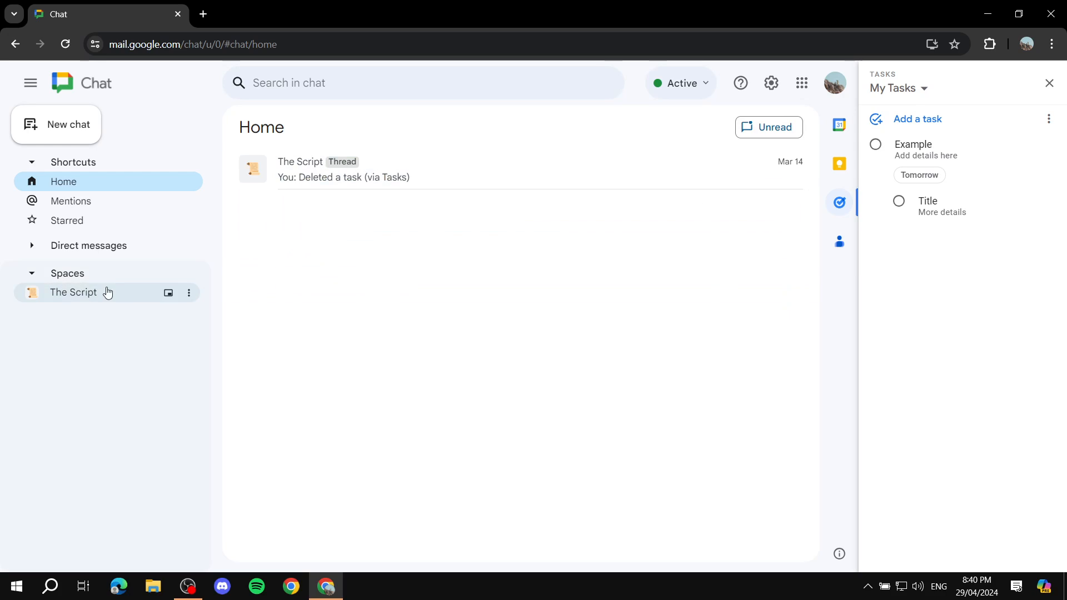
# - Look over the space named The Script and its options, and browse the spaces not yet joined
pyautogui.click(78, 292)
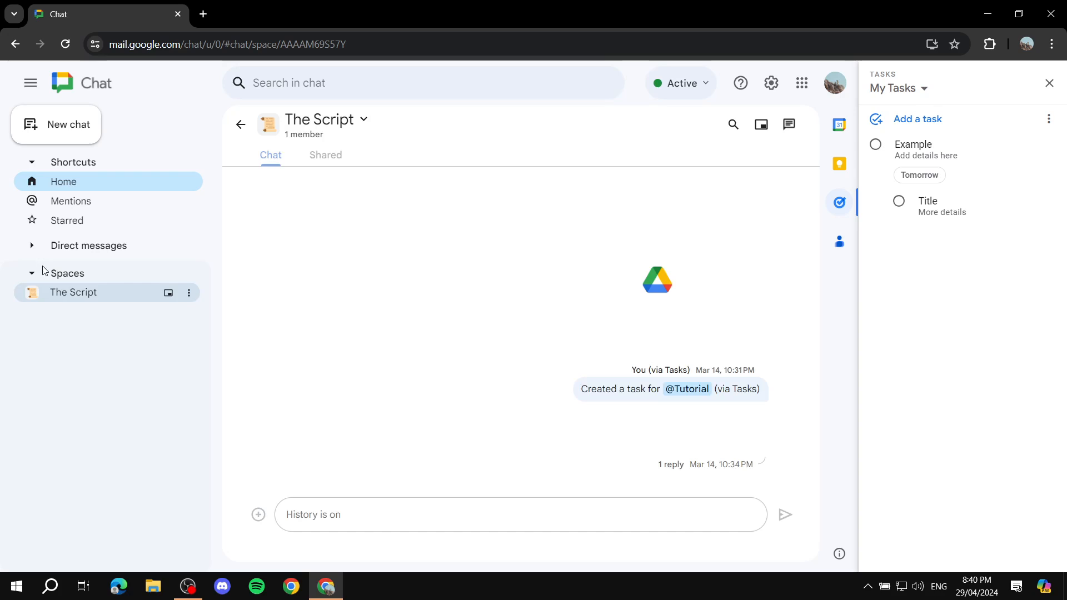
pyautogui.click(190, 294)
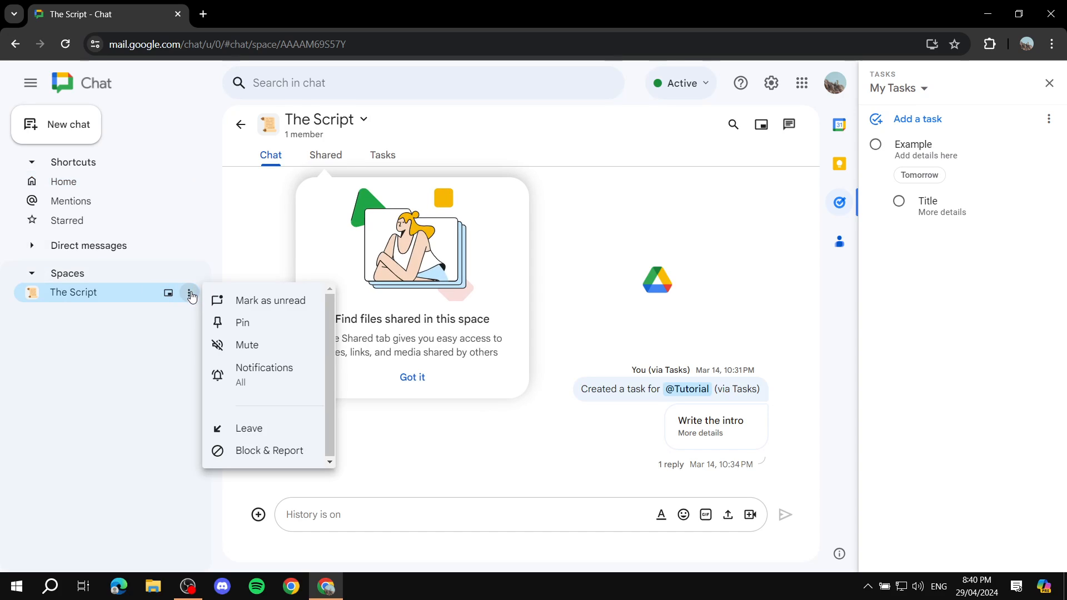
pyautogui.click(240, 426)
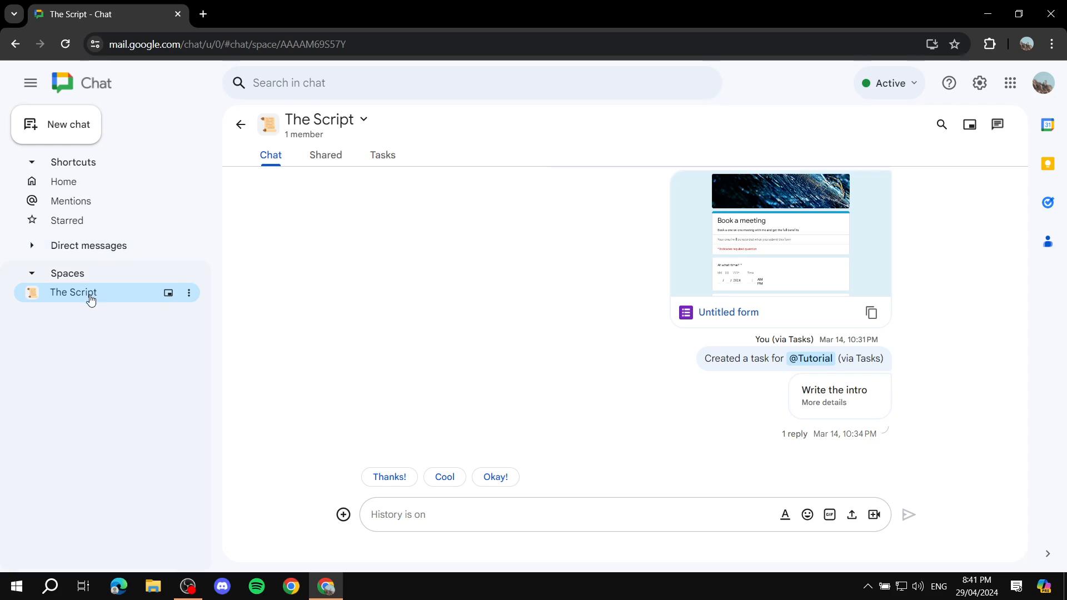
pyautogui.click(189, 292)
pyautogui.click(178, 305)
pyautogui.click(62, 129)
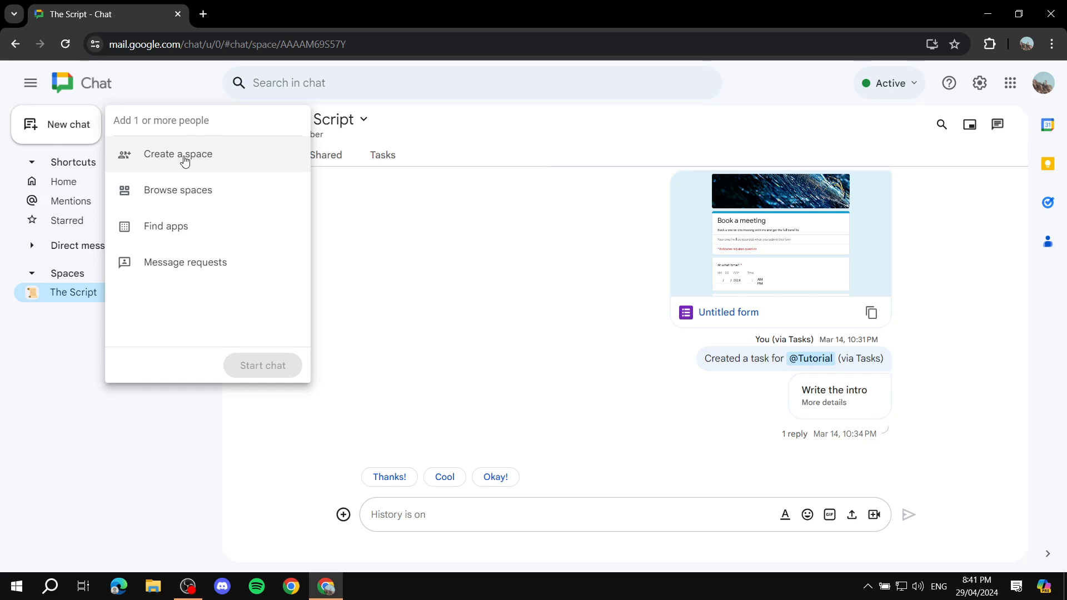
pyautogui.click(178, 192)
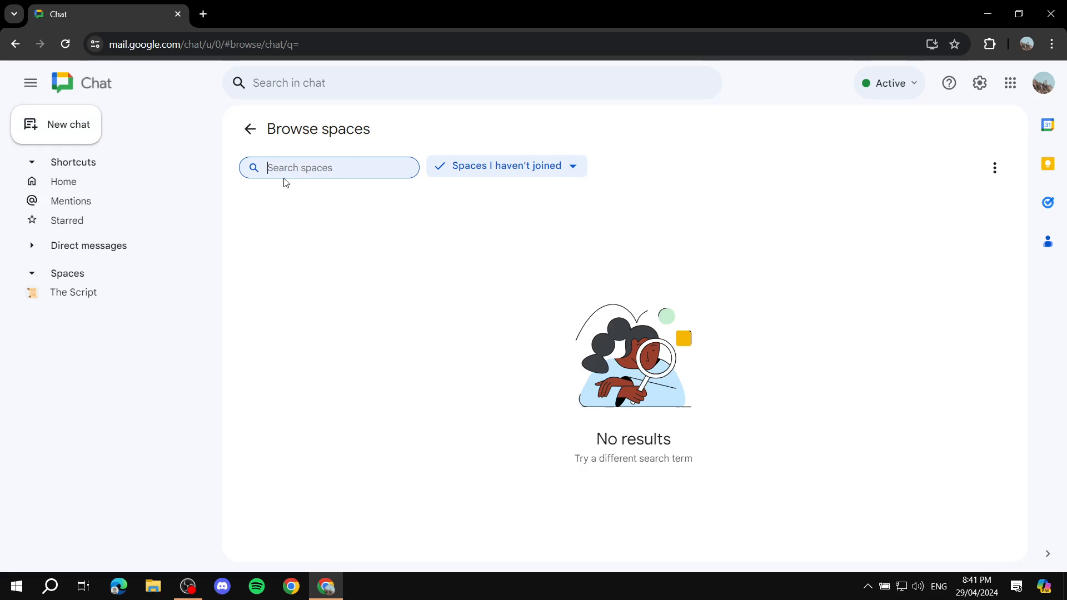
# - Create a new space named "Video editing" with the film projector emoji as its icon
pyautogui.click(48, 125)
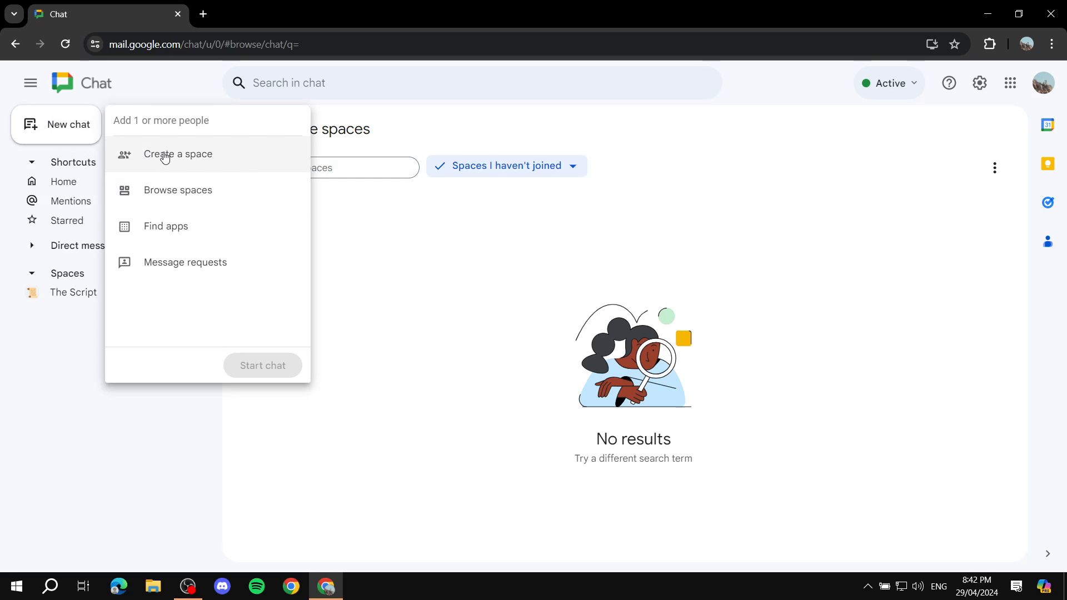
pyautogui.click(165, 158)
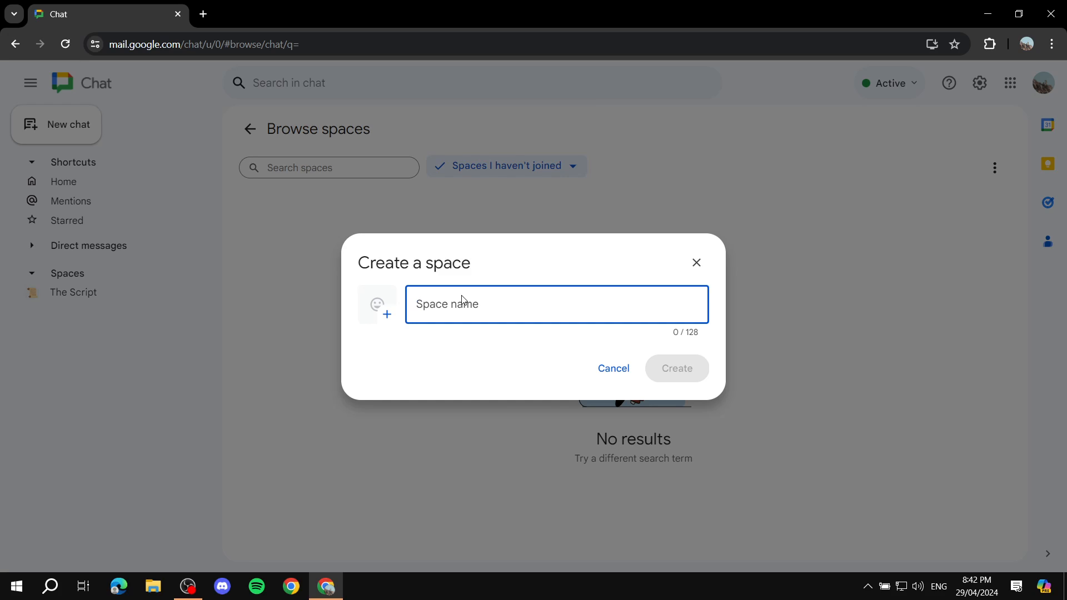
pyautogui.write('Video editing')
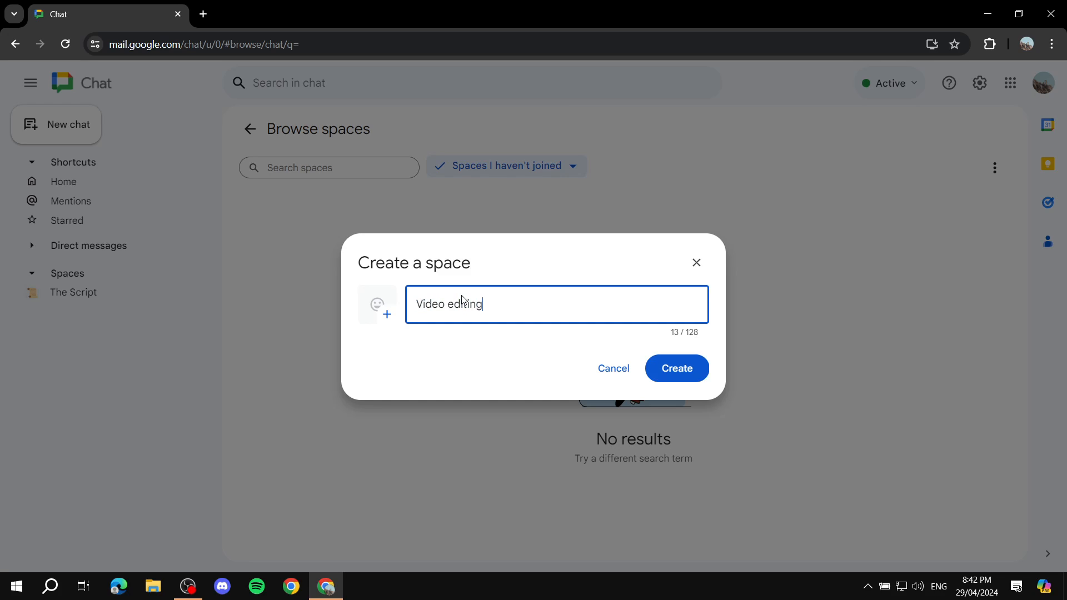
pyautogui.click(377, 304)
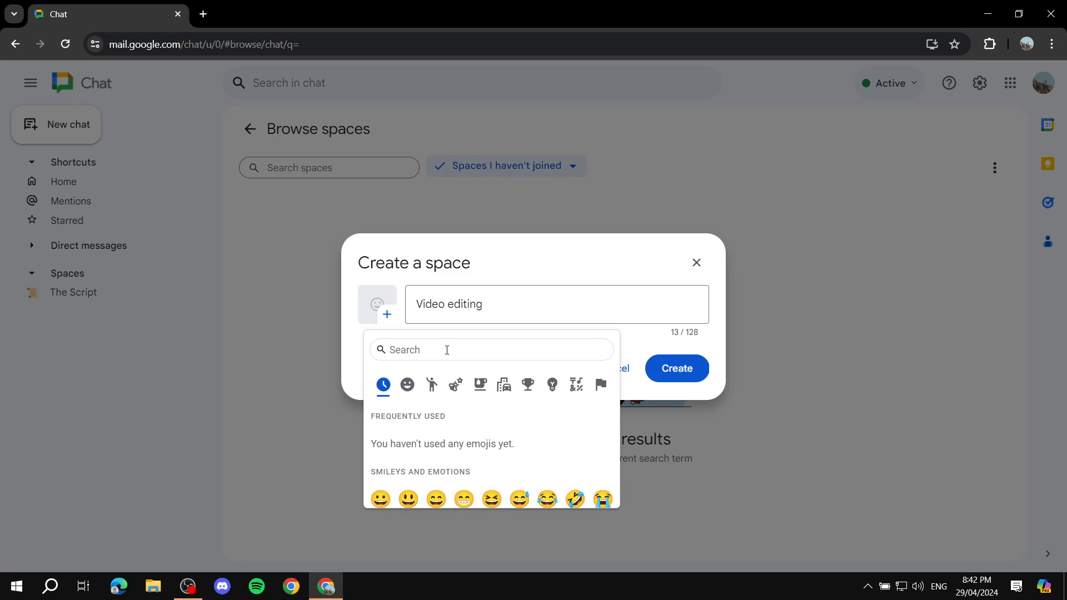
pyautogui.write('Video')
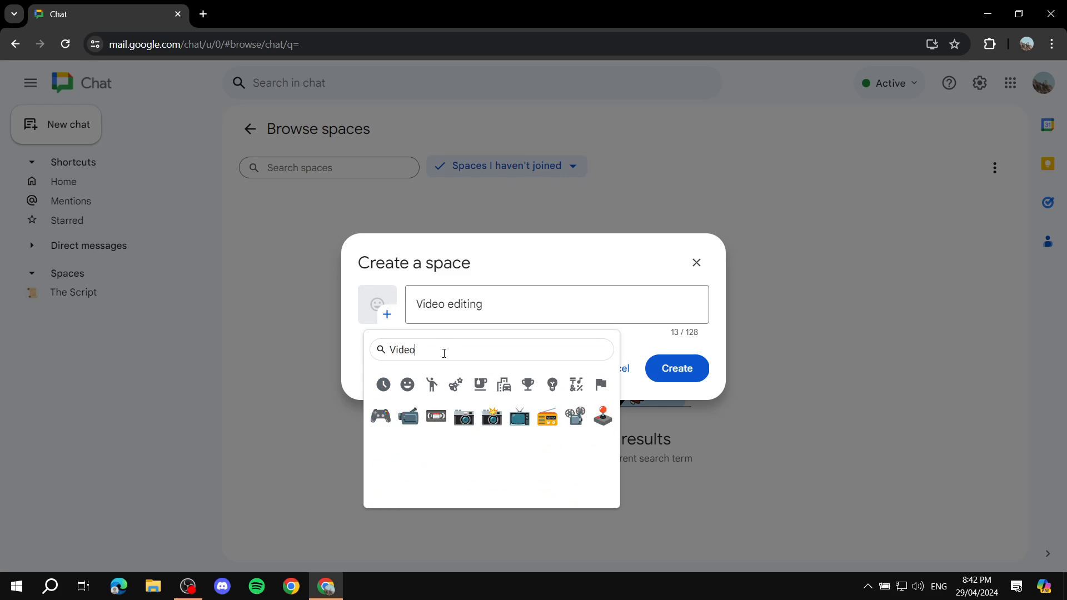
pyautogui.click(576, 418)
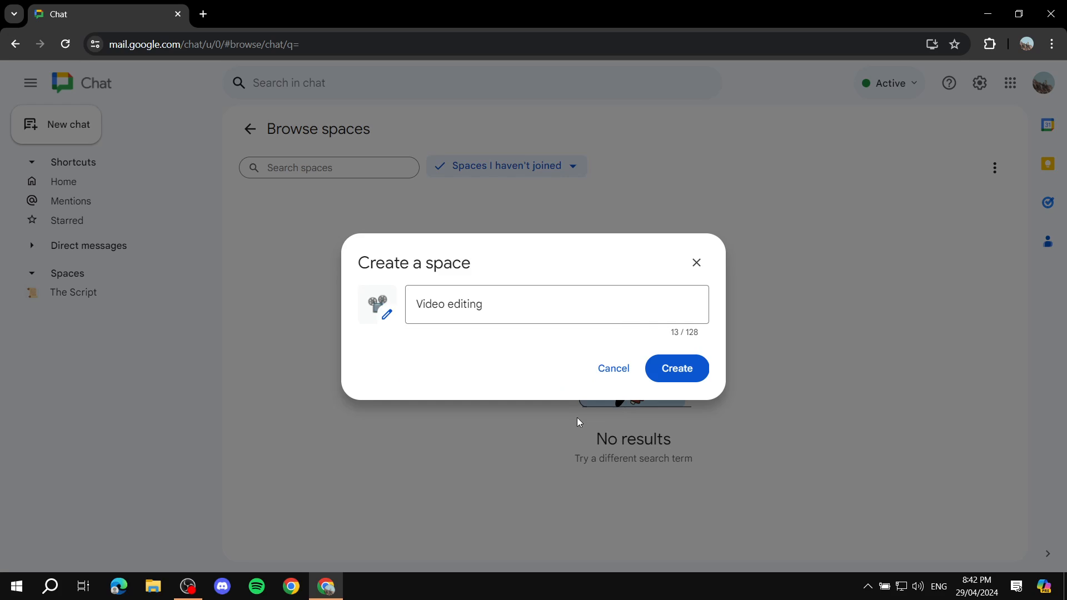
pyautogui.click(688, 370)
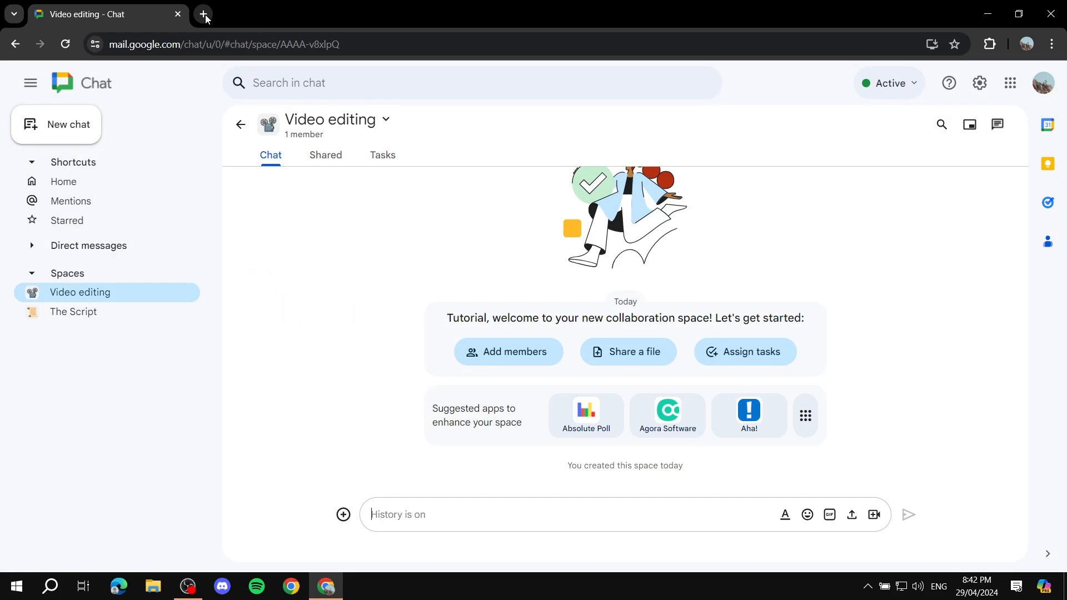
# - Open Gmail in a new browser tab and turn the email "The 1-click wonder" into a task in My Tasks
pyautogui.click(204, 14)
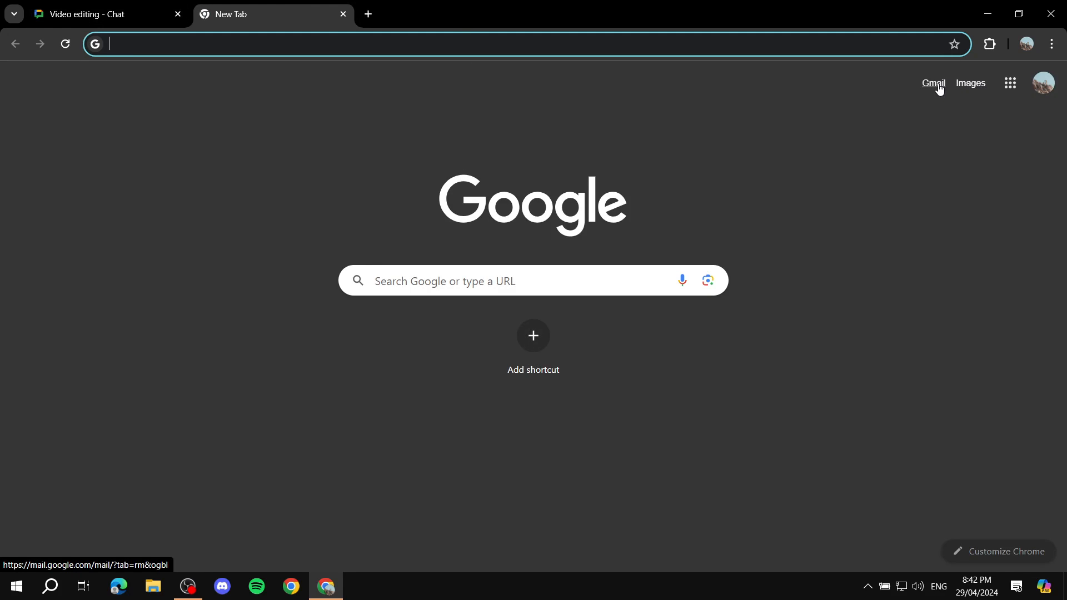
pyautogui.click(938, 88)
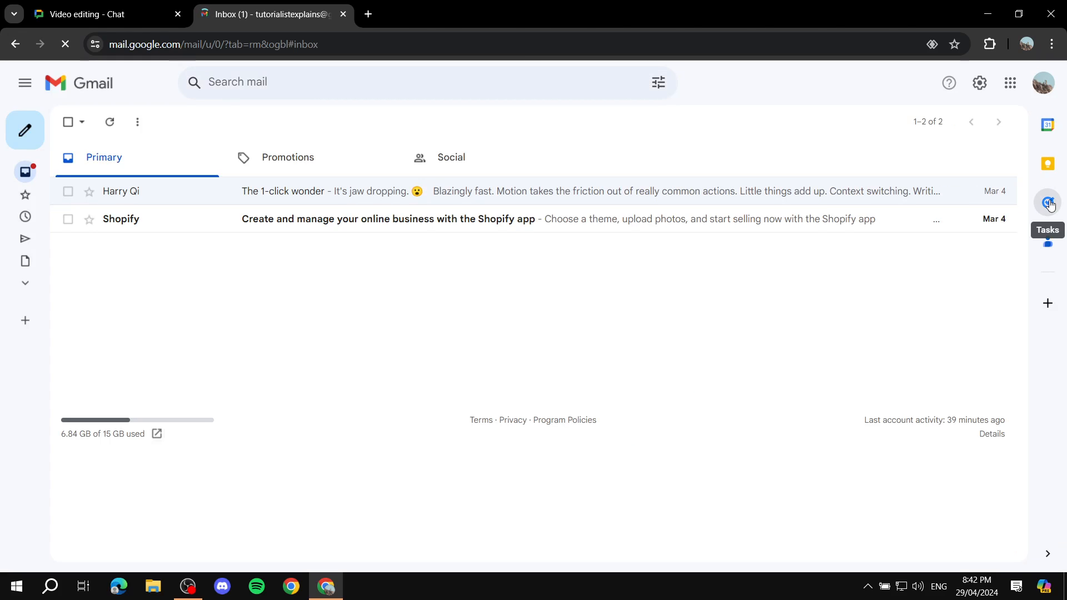
pyautogui.click(1049, 204)
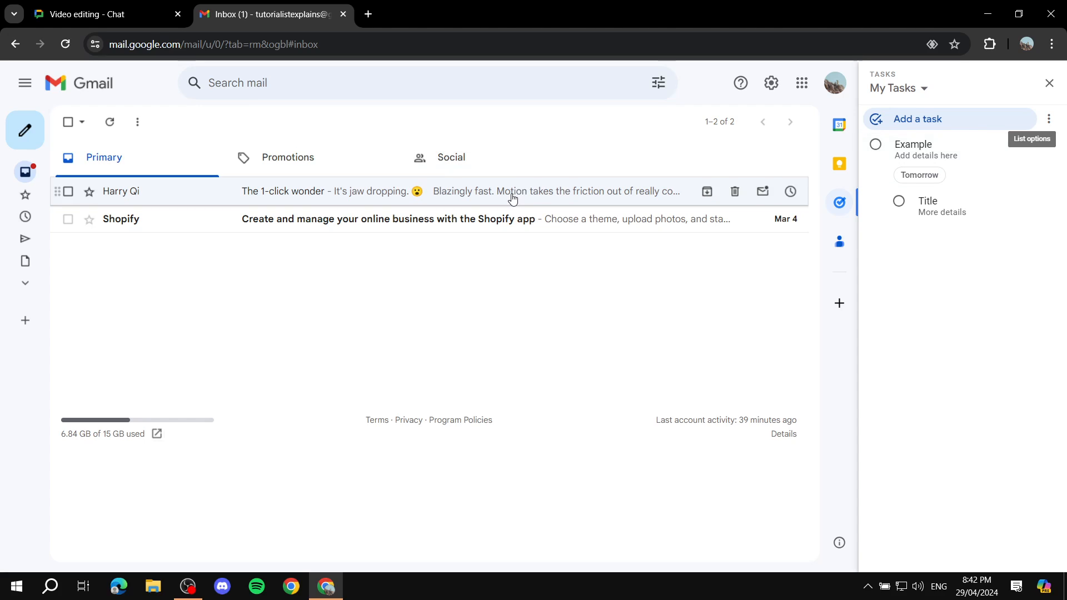
pyautogui.moveTo(512, 195); pyautogui.dragTo(917, 216)
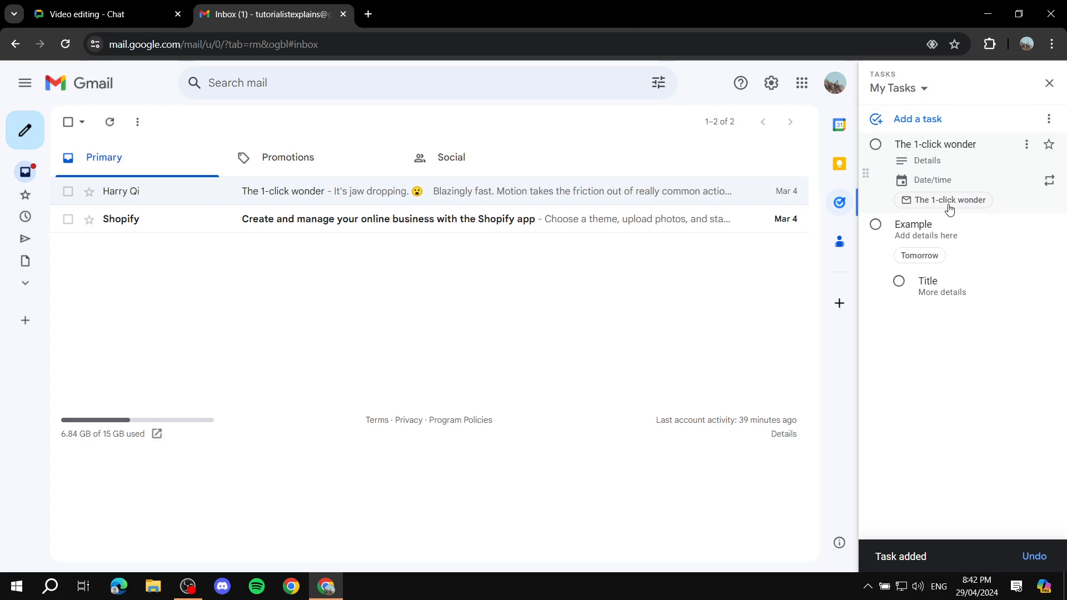
# - View the email linked to the "The 1-click wonder" task, return to the mail list and close the Gmail tab
pyautogui.click(946, 201)
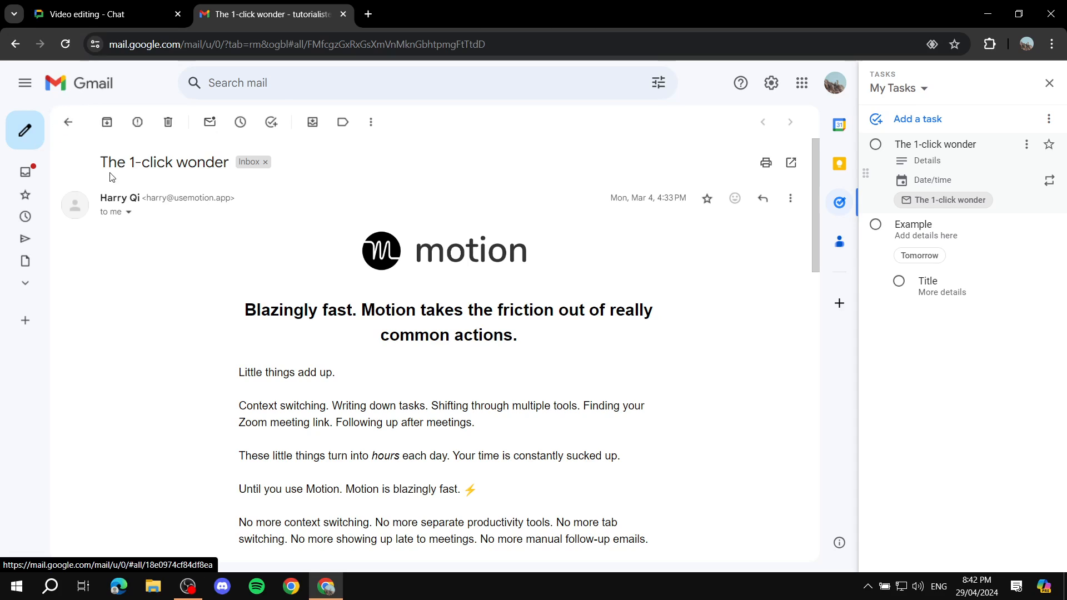
pyautogui.click(69, 122)
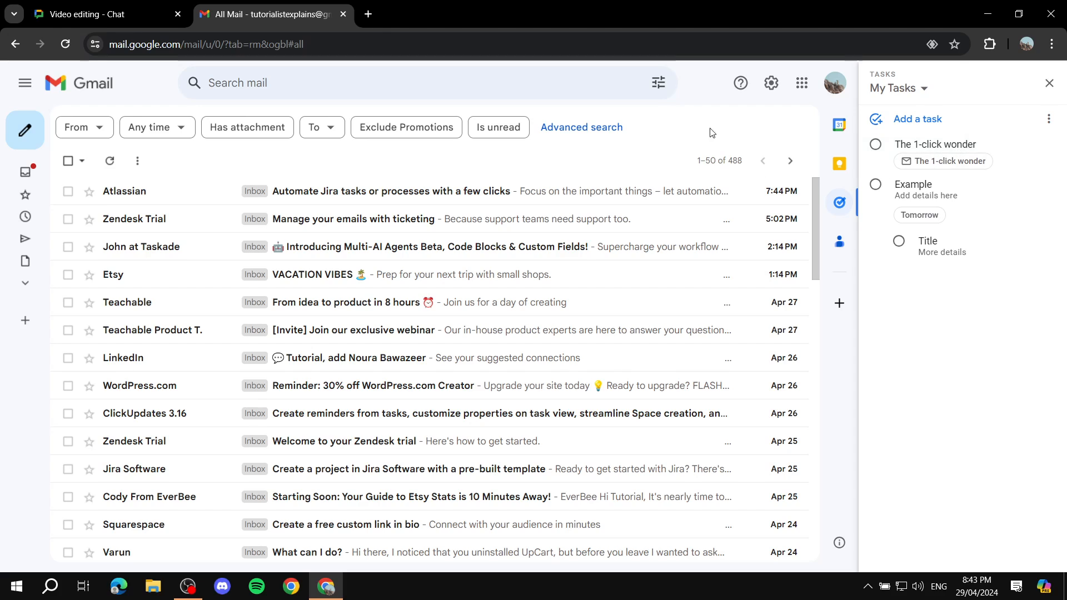
pyautogui.click(343, 14)
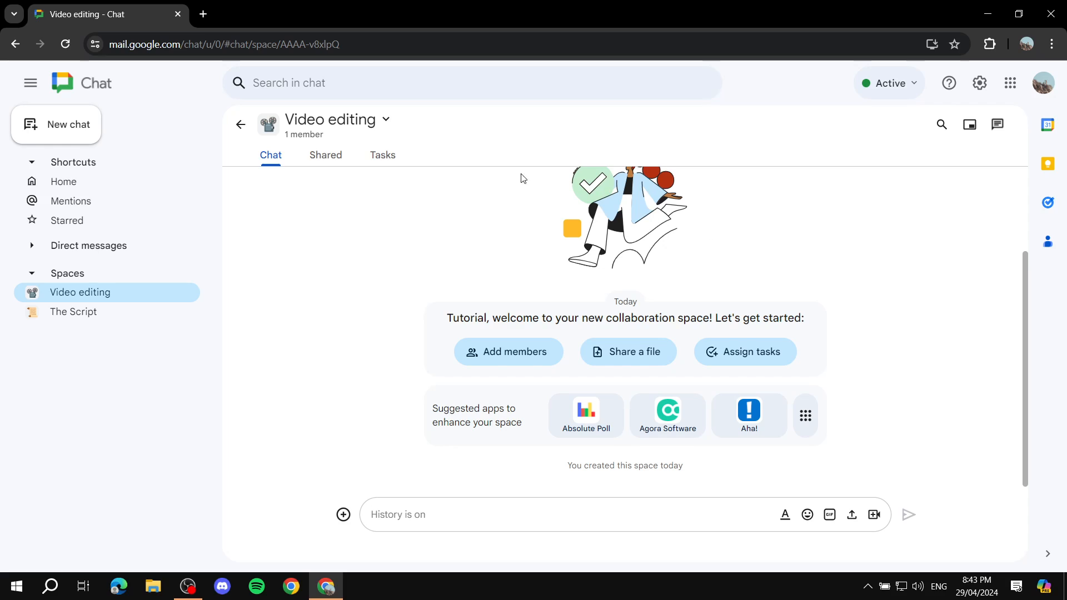
# - Review the Video editing space's member management and the form for adding people, and return to the space without adding anyone
pyautogui.click(389, 123)
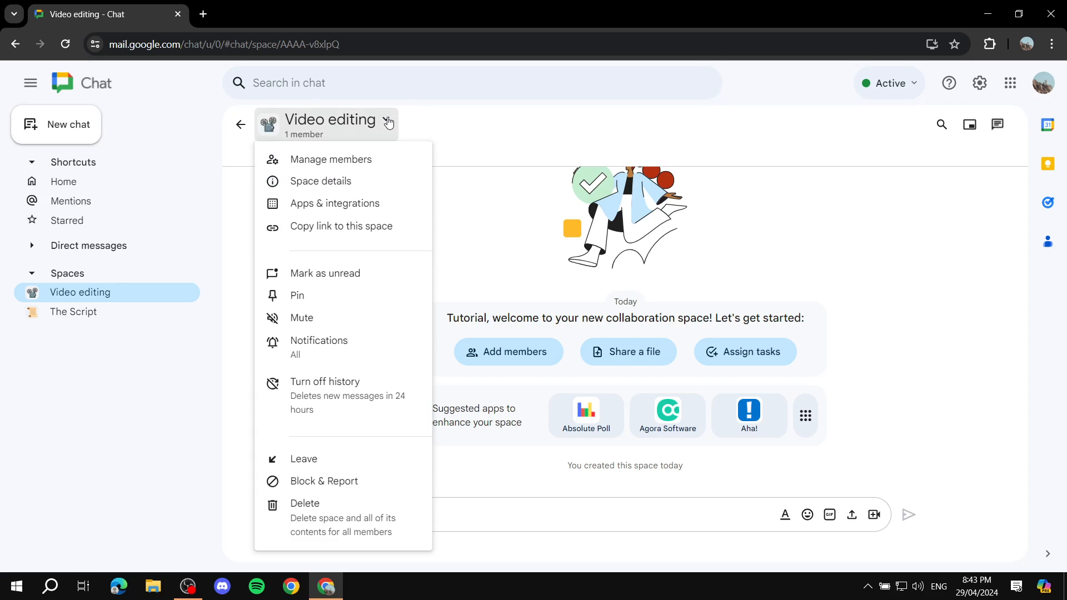
pyautogui.click(353, 161)
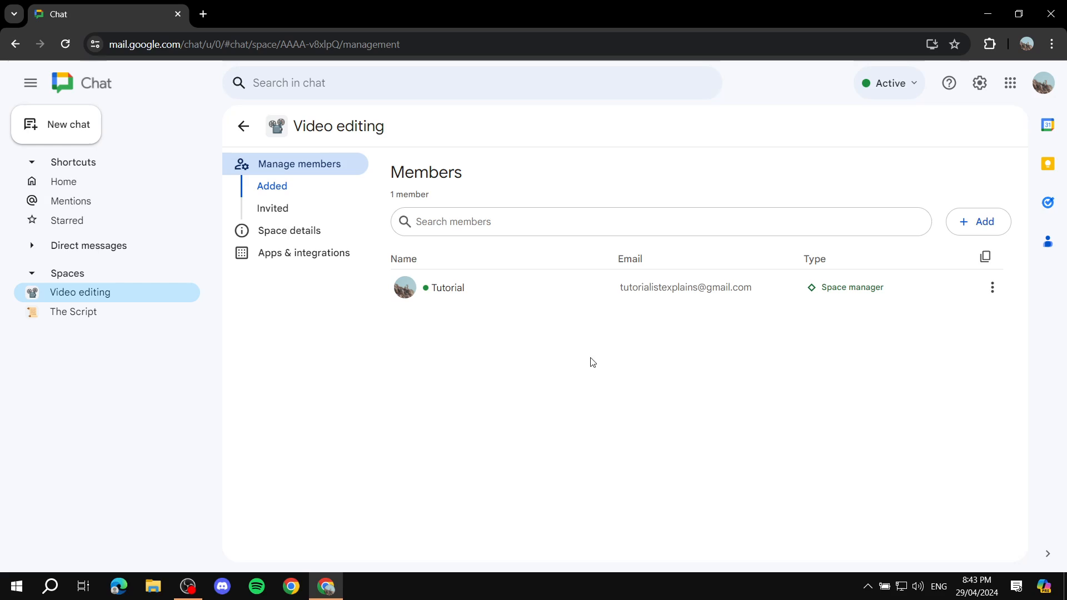
pyautogui.click(981, 225)
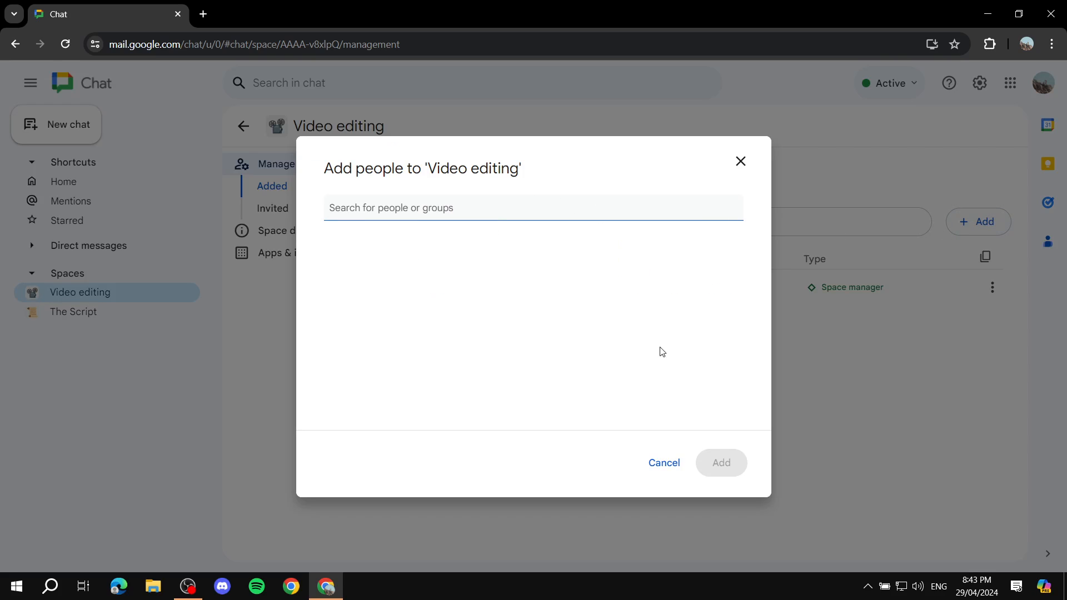
pyautogui.click(663, 462)
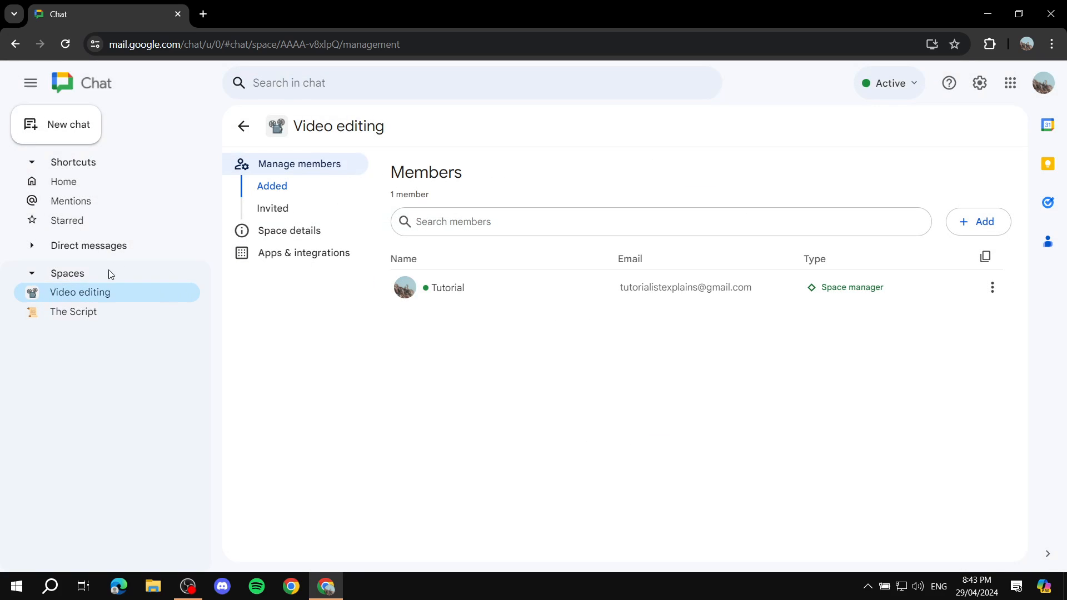
pyautogui.click(243, 127)
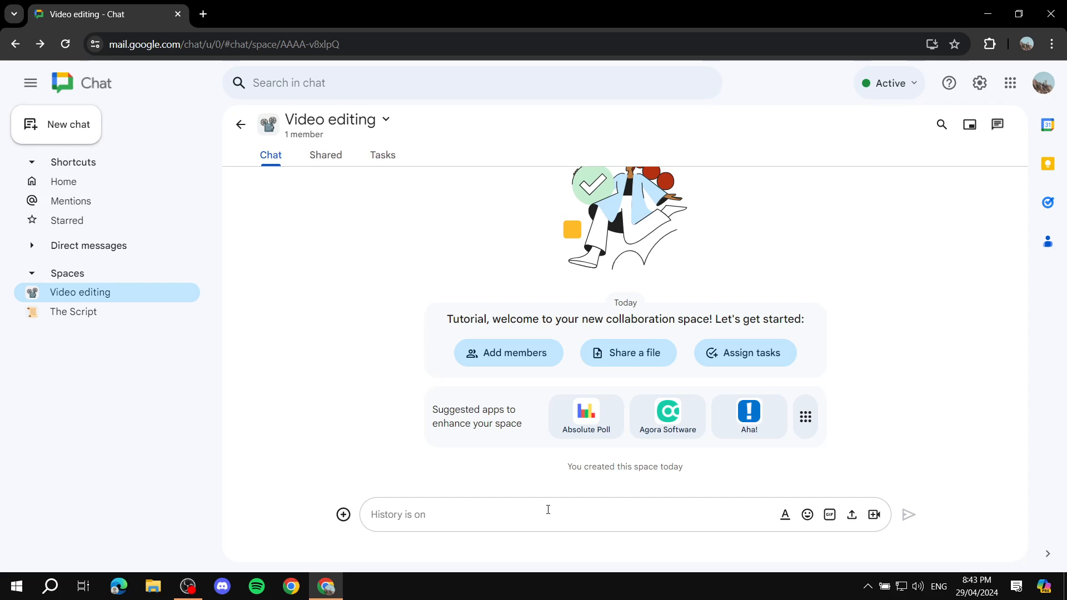
# - Send the message "They can see all of this" in the Video editing space and check its shared files
pyautogui.write('They can see all of this')
pyautogui.press('Return')
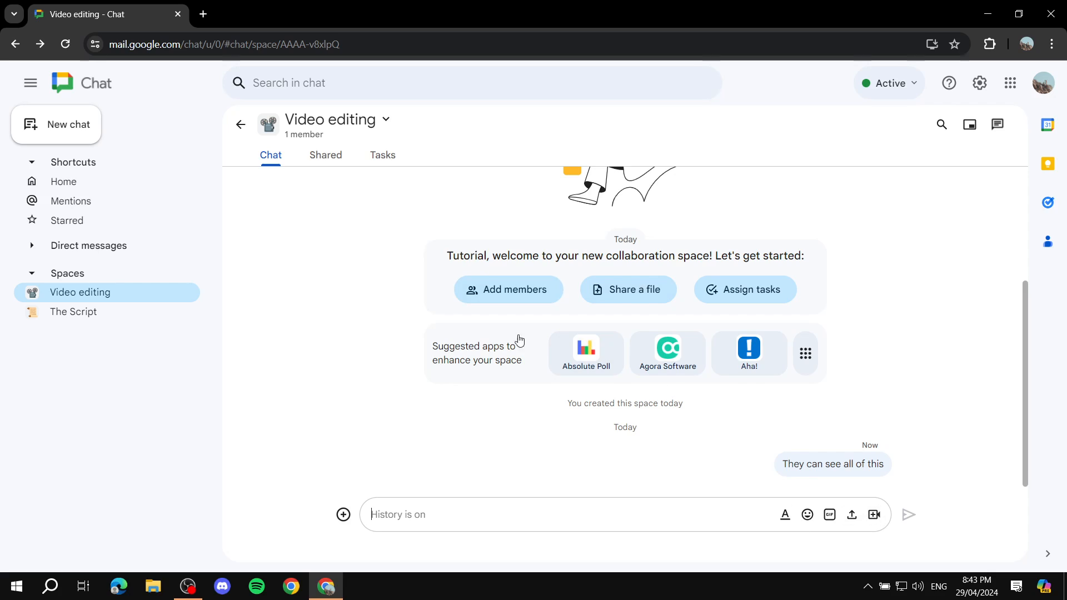
pyautogui.click(330, 154)
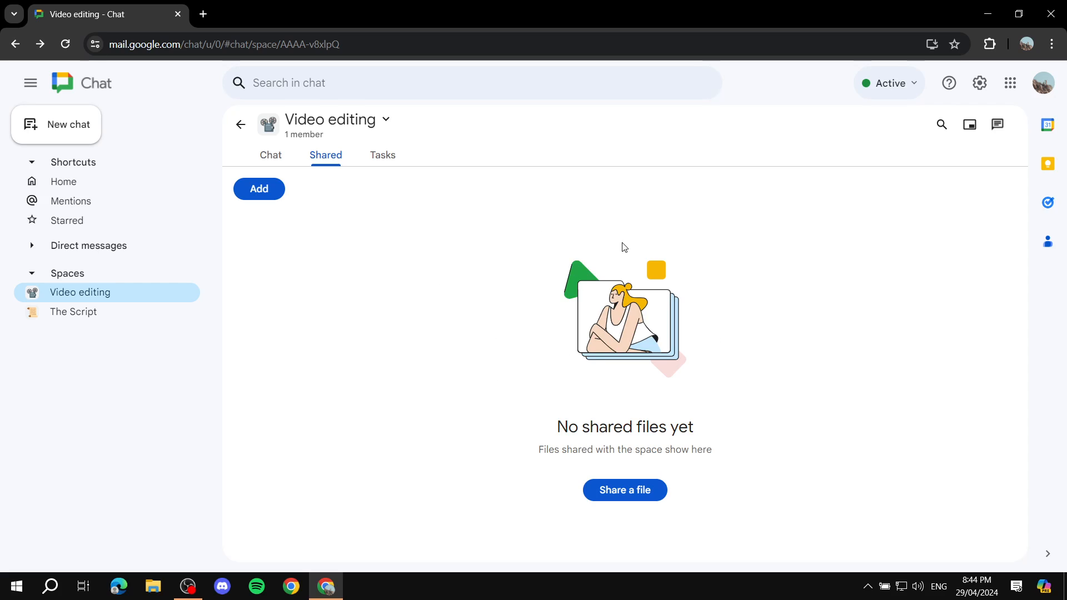
pyautogui.click(271, 155)
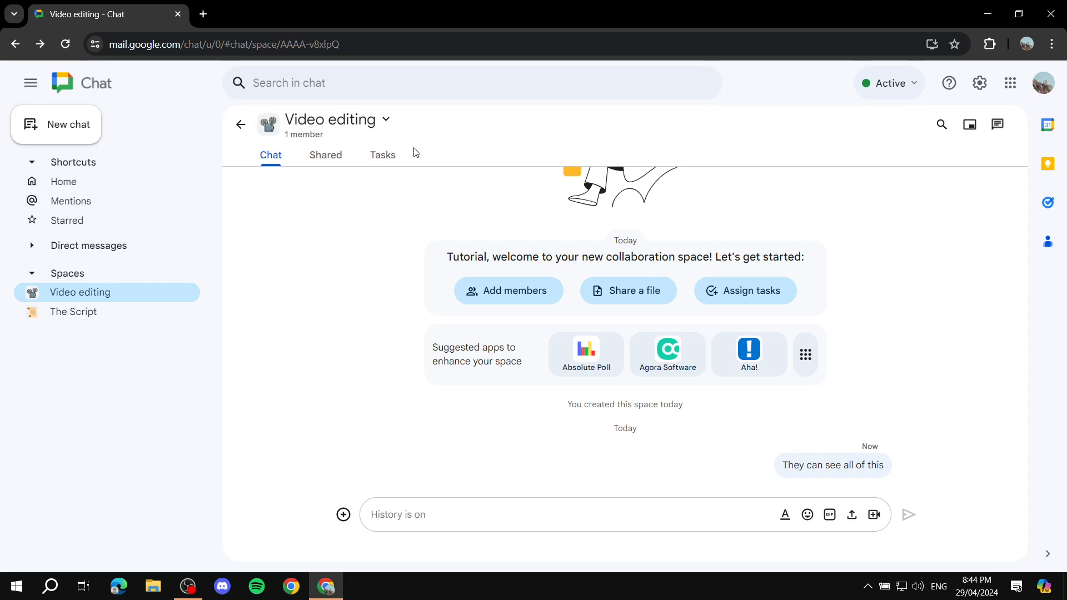
# - Start a new space task in the Video editing space titled "Give it a name" with the description "Details"
pyautogui.click(387, 156)
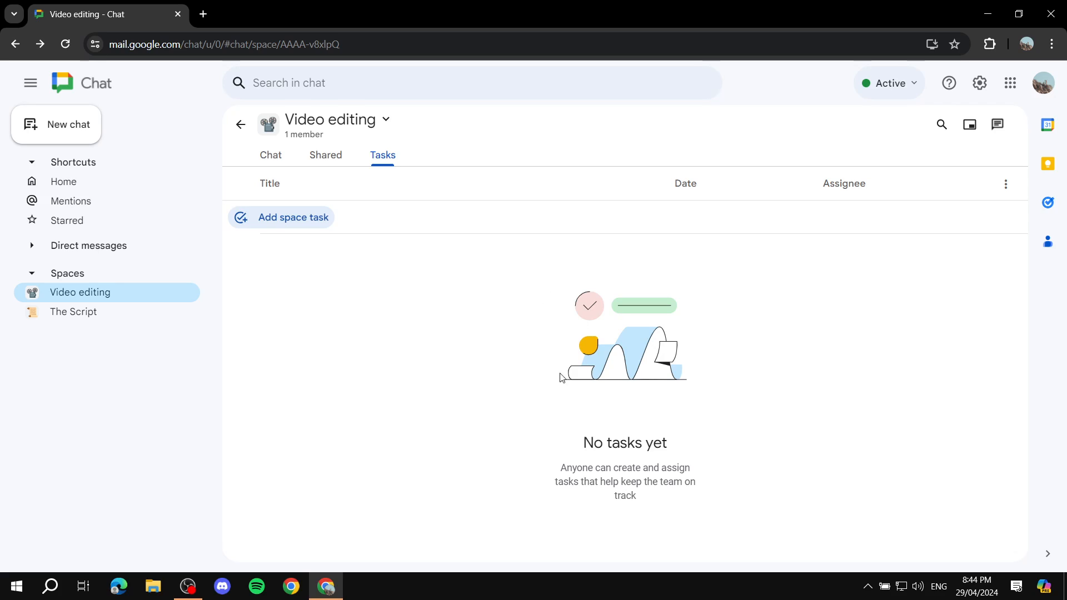
pyautogui.click(299, 225)
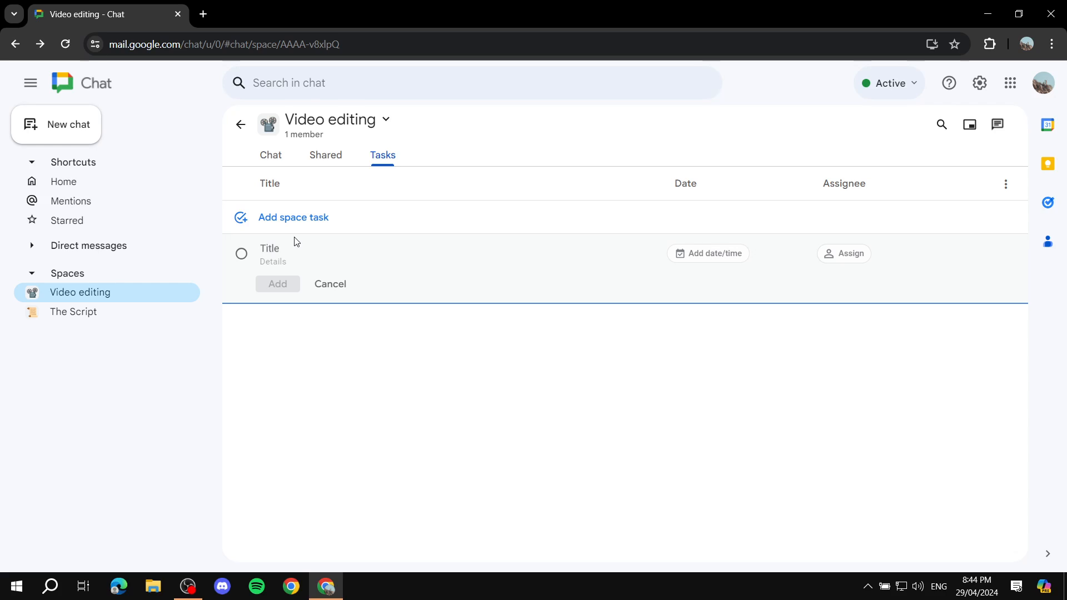
pyautogui.write('Give it a name')
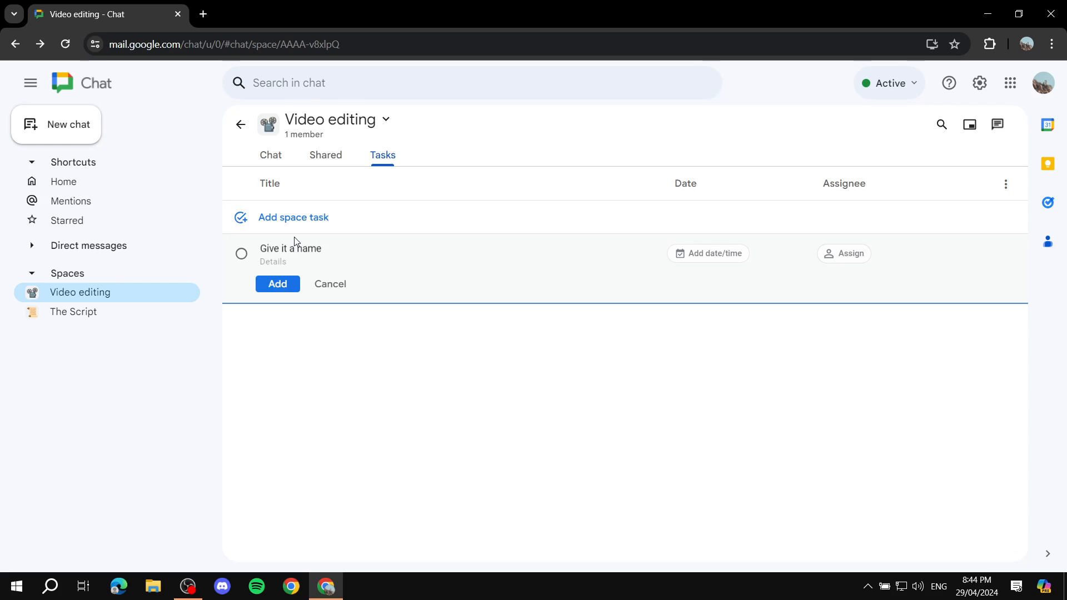
pyautogui.click(282, 262)
pyautogui.write('D')
pyautogui.moveTo(487, 249); pyautogui.dragTo(386, 336)
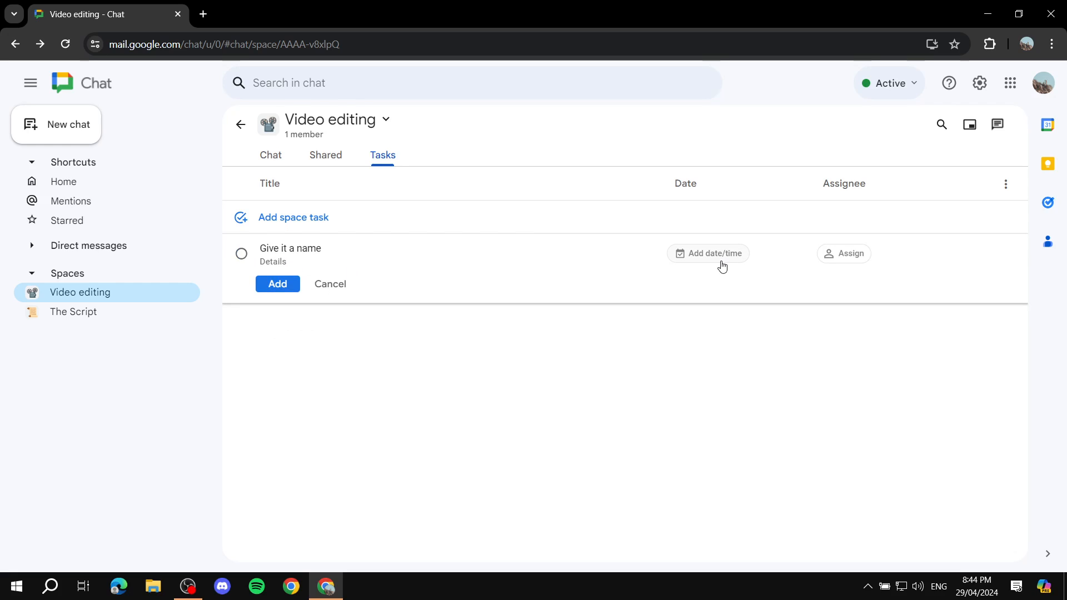
# - Set the new space task's due date to 30 April 2024 without a time
pyautogui.click(712, 252)
pyautogui.click(599, 392)
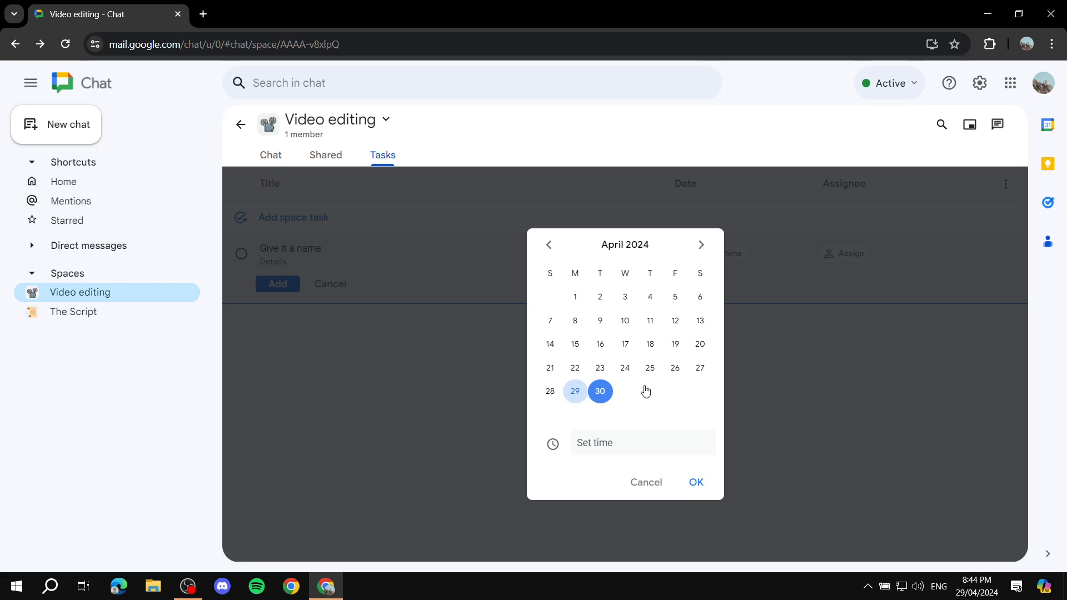
pyautogui.click(696, 483)
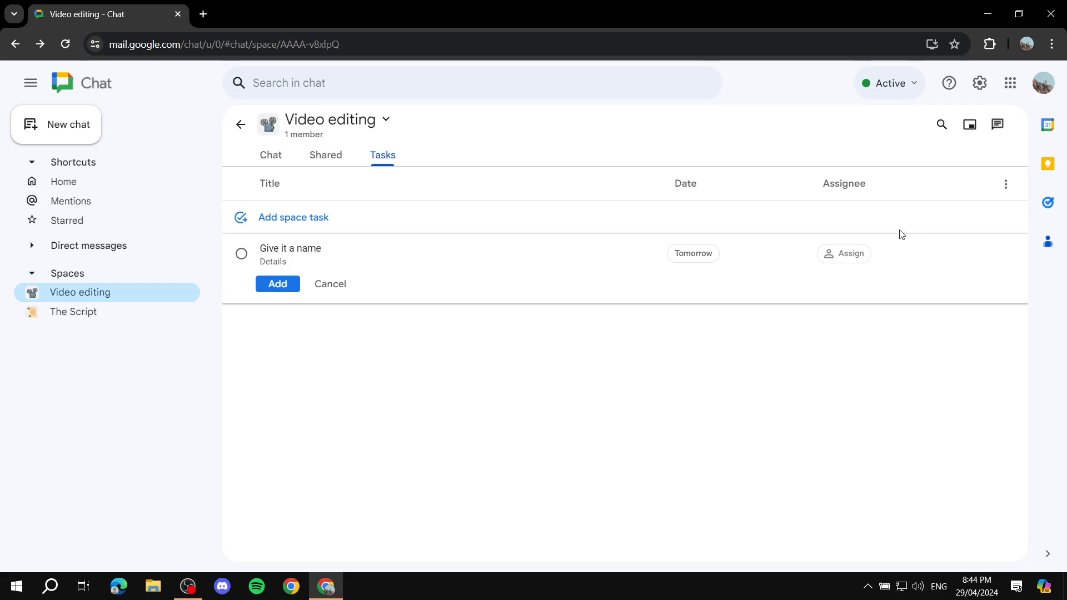
# - Assign the "Give it a name" task to the space's own account and add it to the space
pyautogui.click(842, 253)
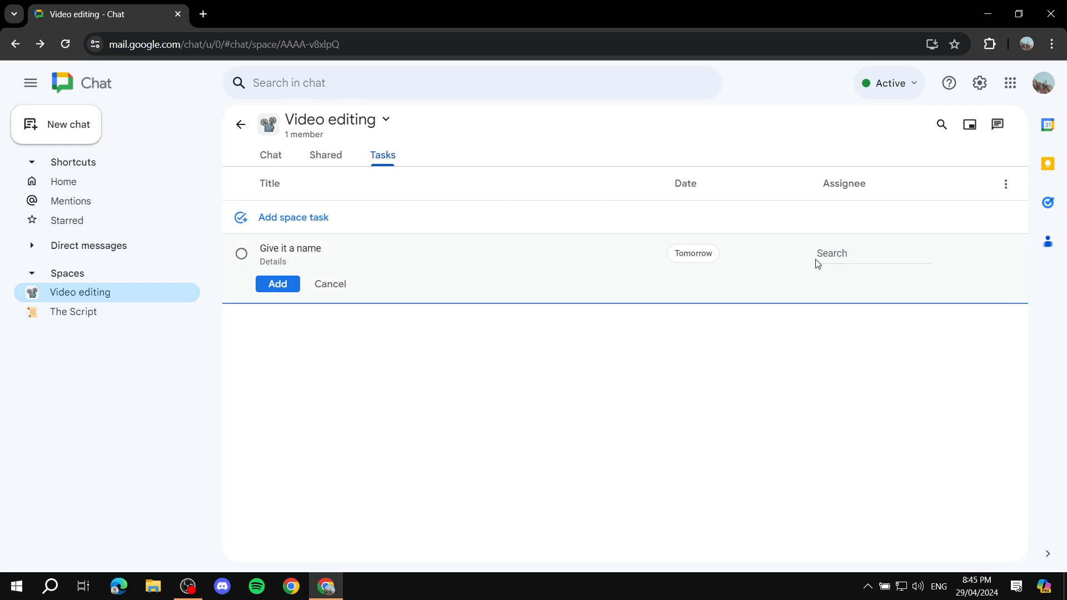
pyautogui.click(846, 256)
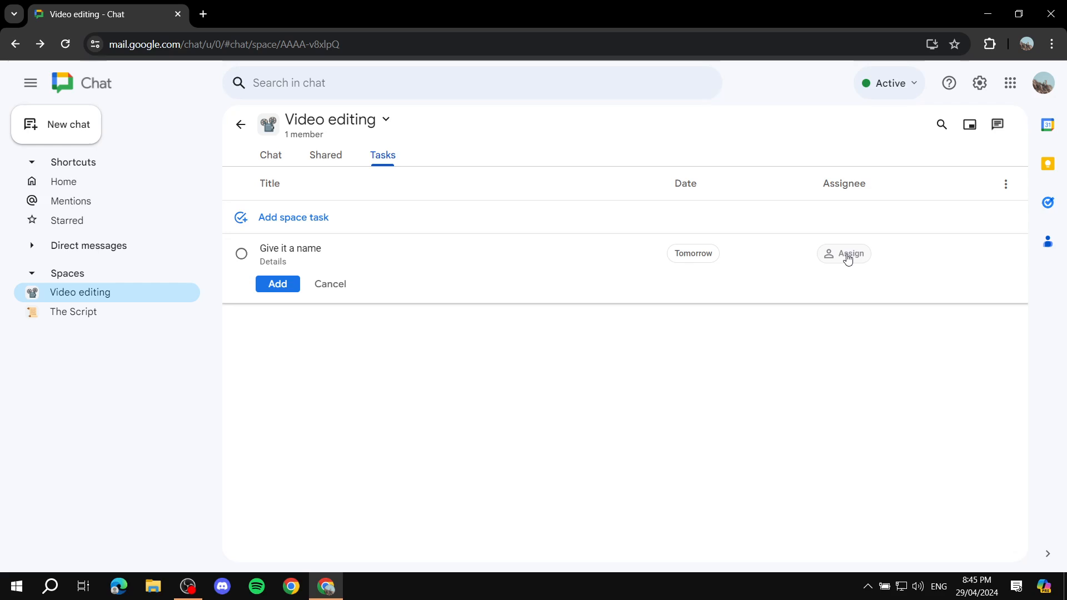
pyautogui.click(852, 255)
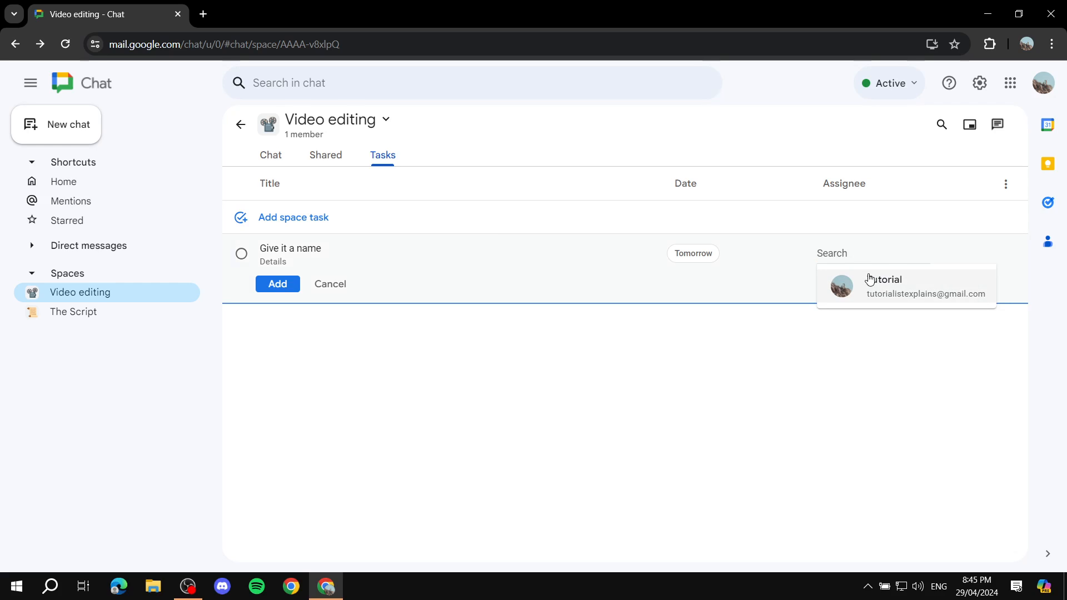
pyautogui.click(868, 285)
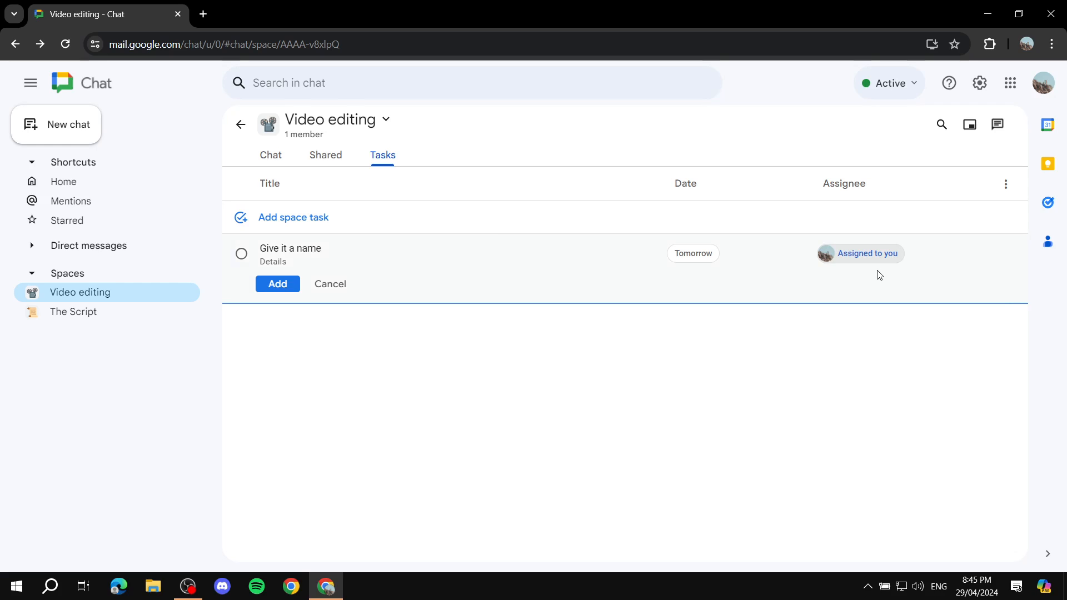
pyautogui.click(875, 259)
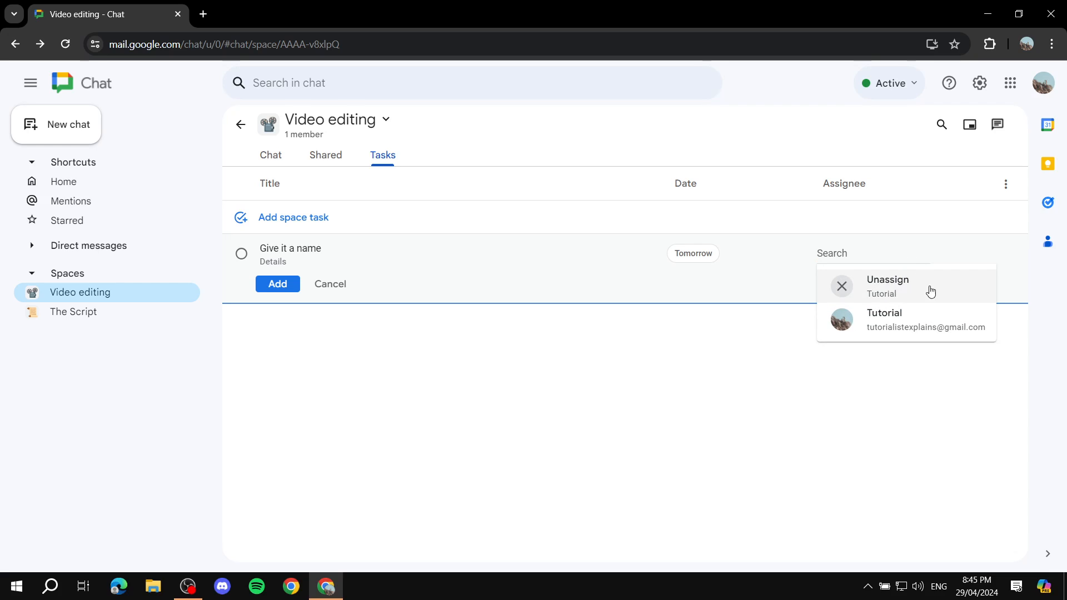
pyautogui.click(876, 325)
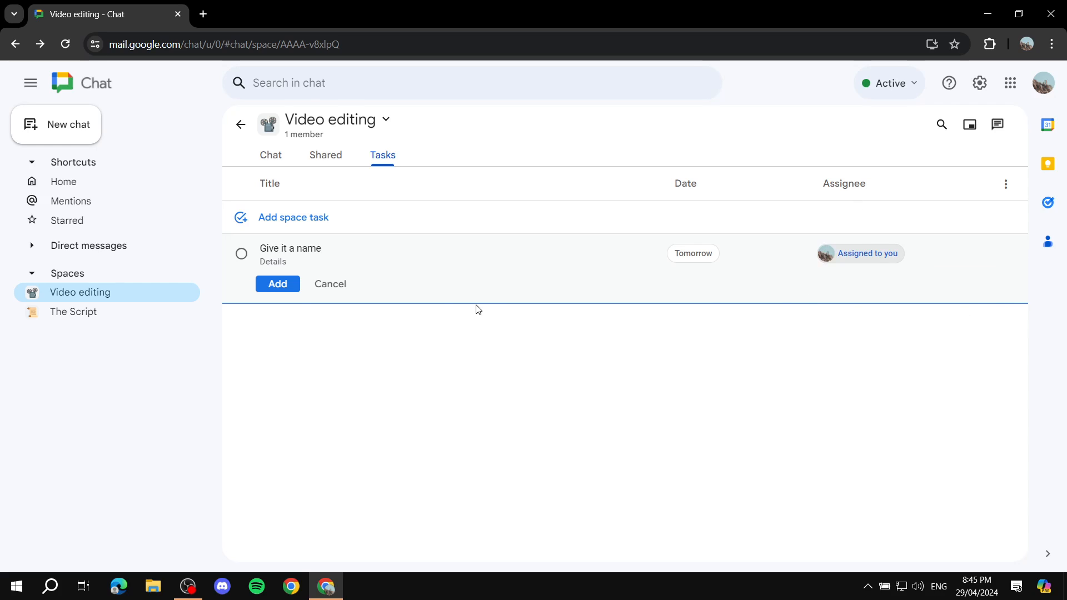
pyautogui.click(278, 284)
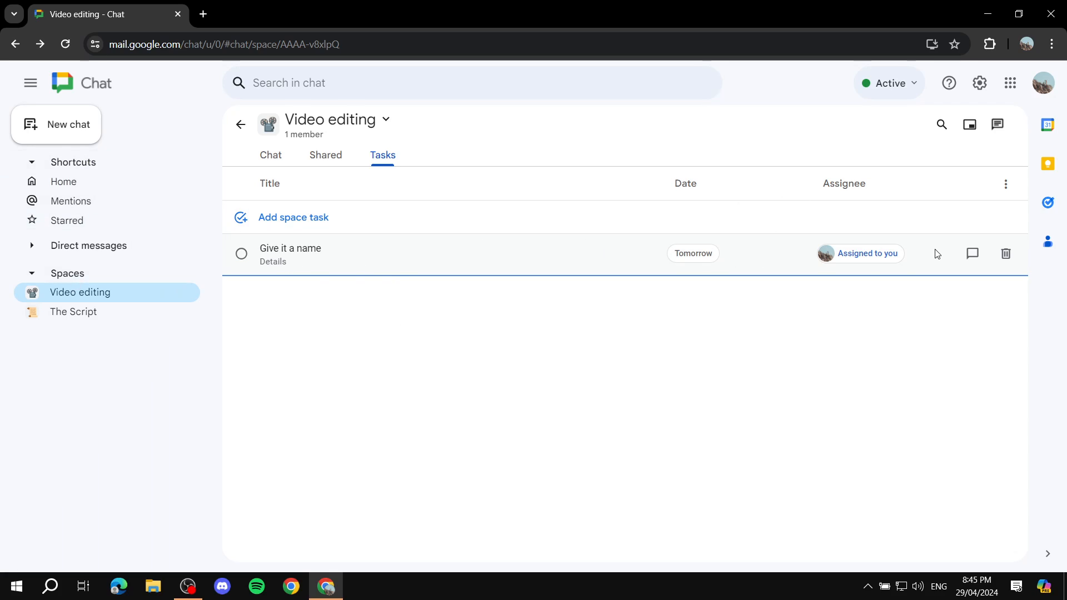
# - View the "Give it a name" task's message in the space conversation and return to the space's task list
pyautogui.click(973, 254)
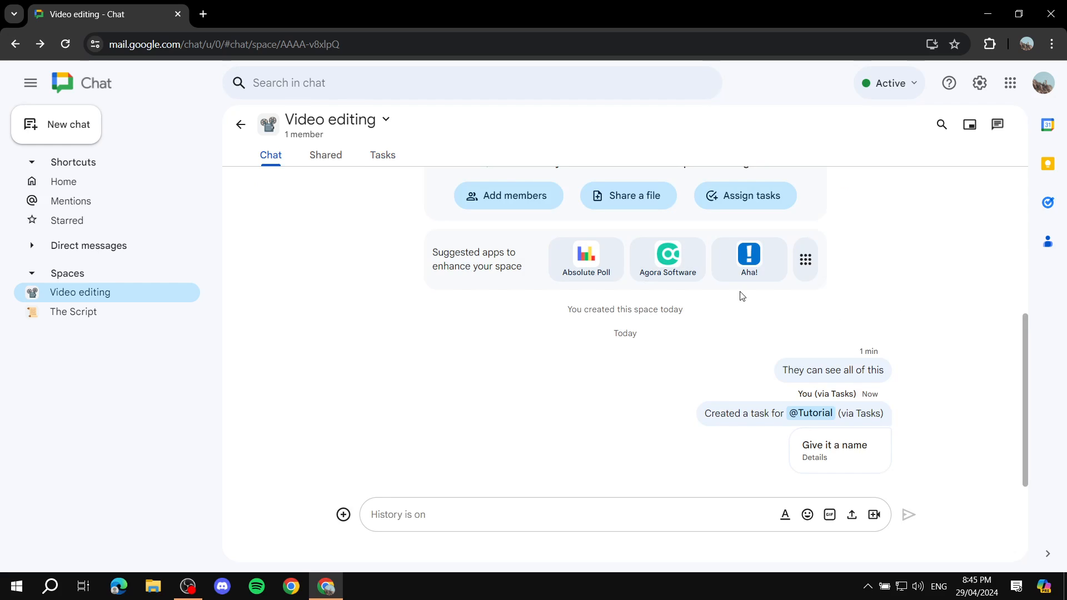
pyautogui.scroll(4, 789, 368)
pyautogui.scroll(-3, 656, 345)
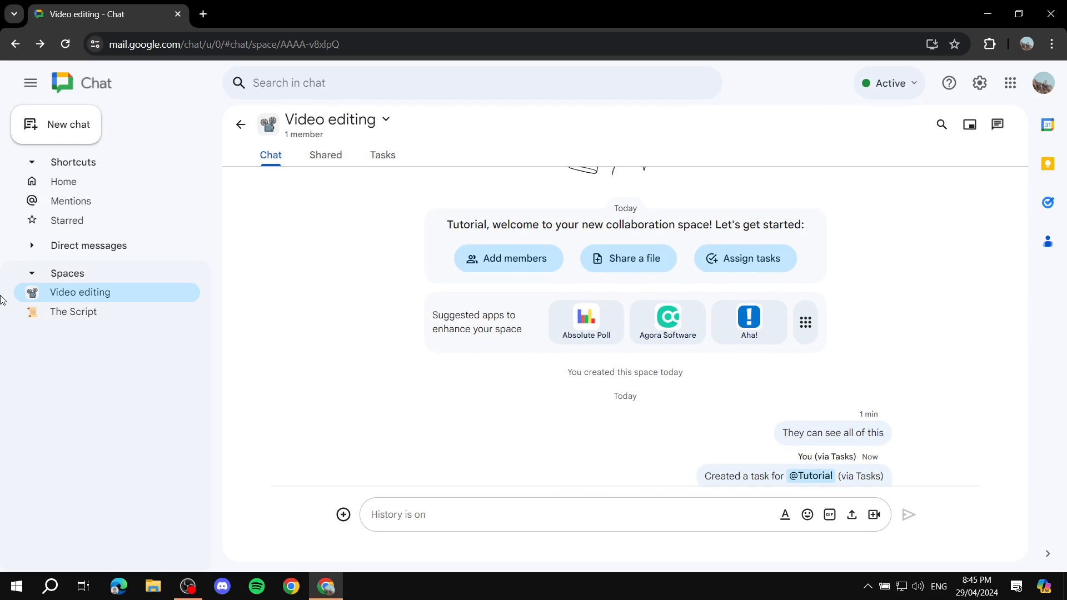
pyautogui.click(383, 155)
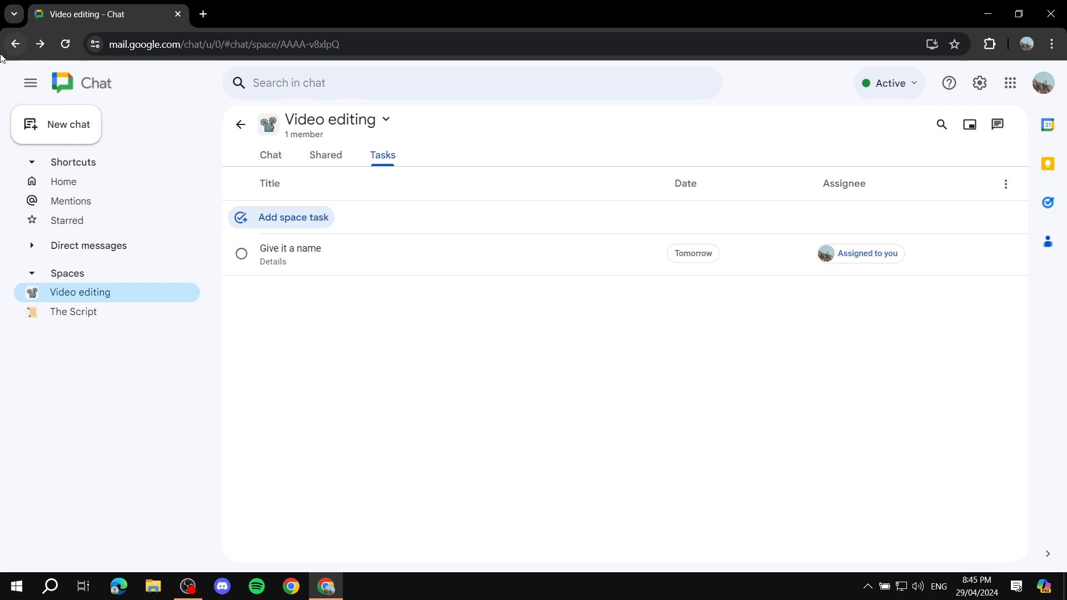
# - Switch the current browser tab from Chat to Gmail and show the My Tasks list beside the inbox
pyautogui.click(319, 40)
pyautogui.write('g')
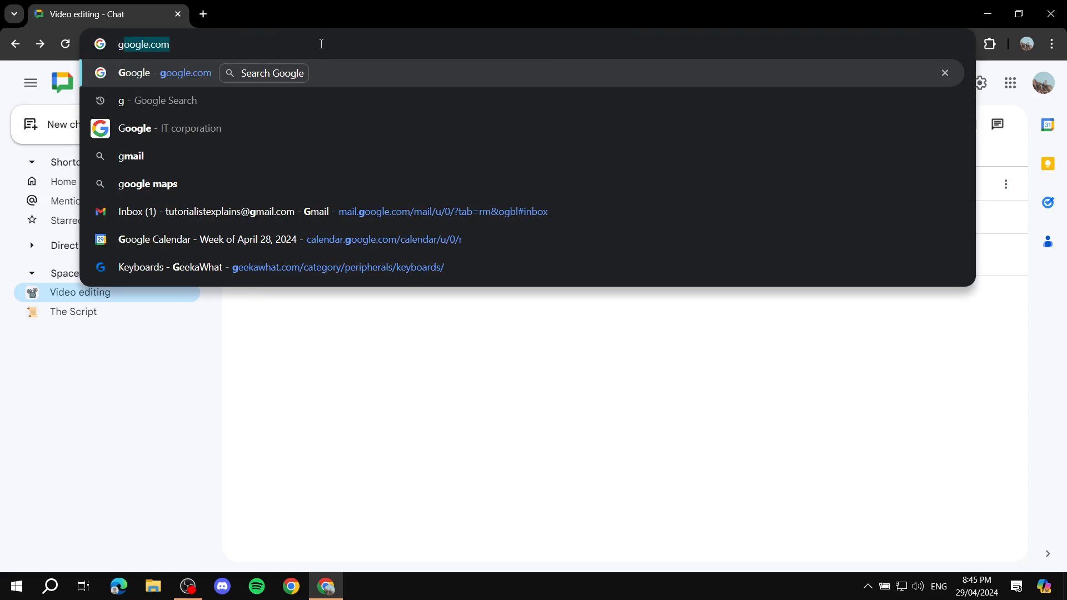
pyautogui.press('Return')
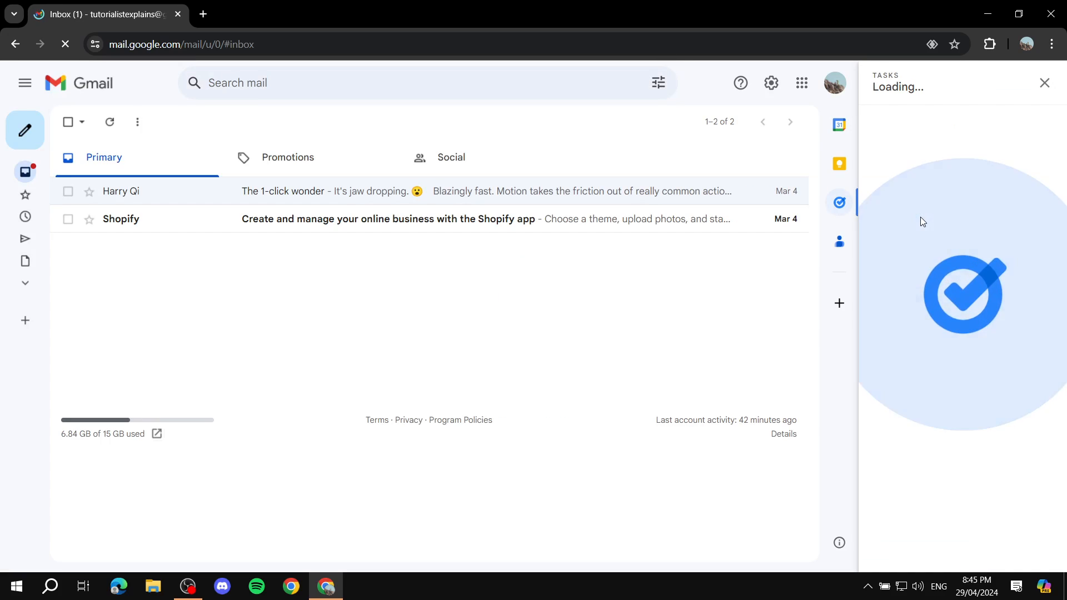
pyautogui.click(1050, 84)
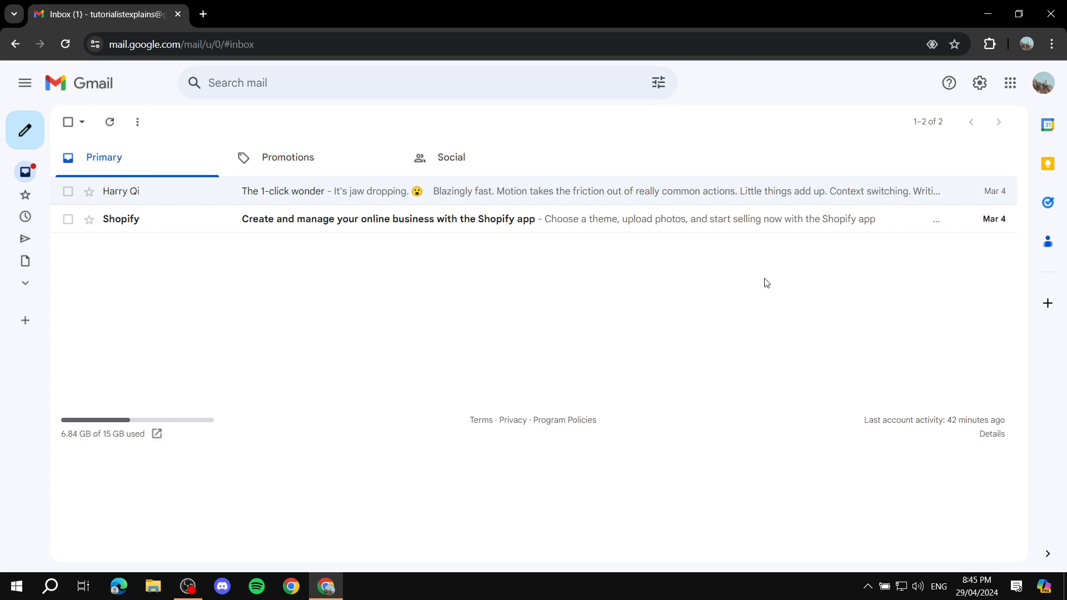
pyautogui.click(1048, 202)
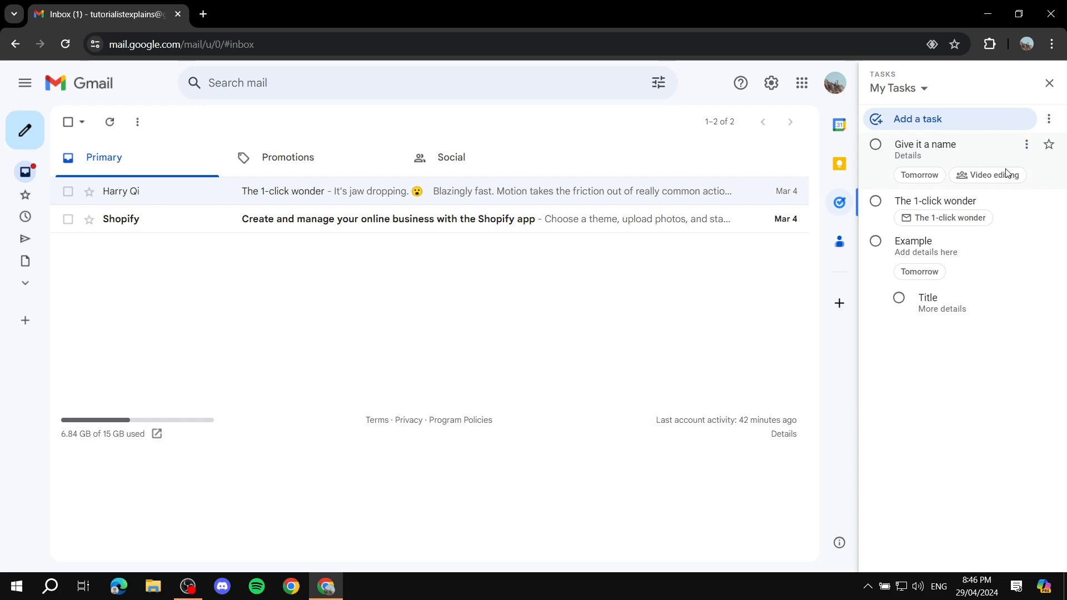
# - Check the details and options of the "Give it a name" task, mark it completed and expand the completed tasks
pyautogui.click(945, 145)
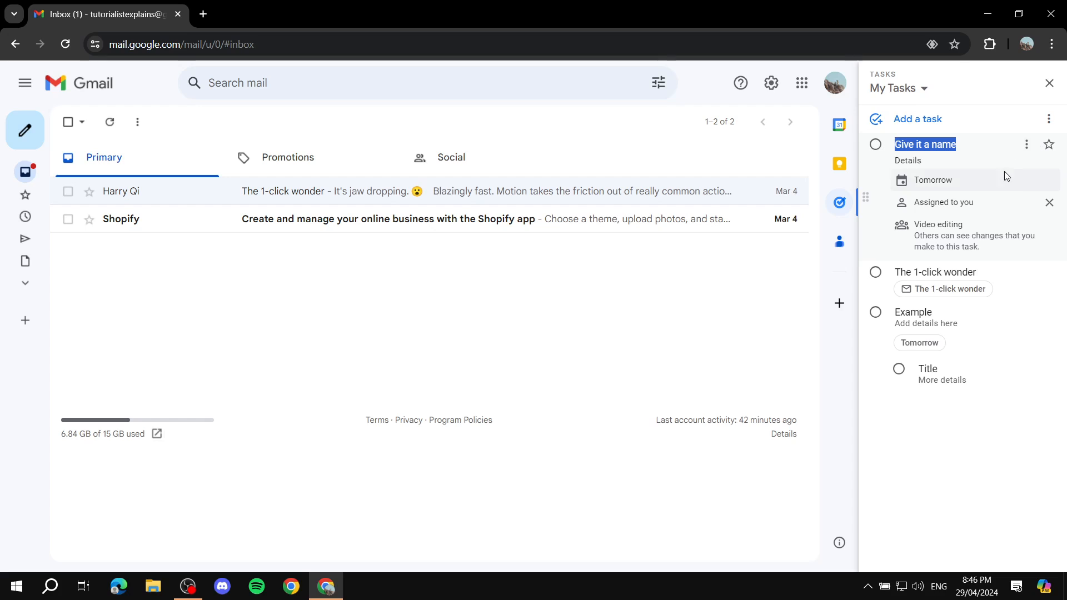
pyautogui.click(1027, 146)
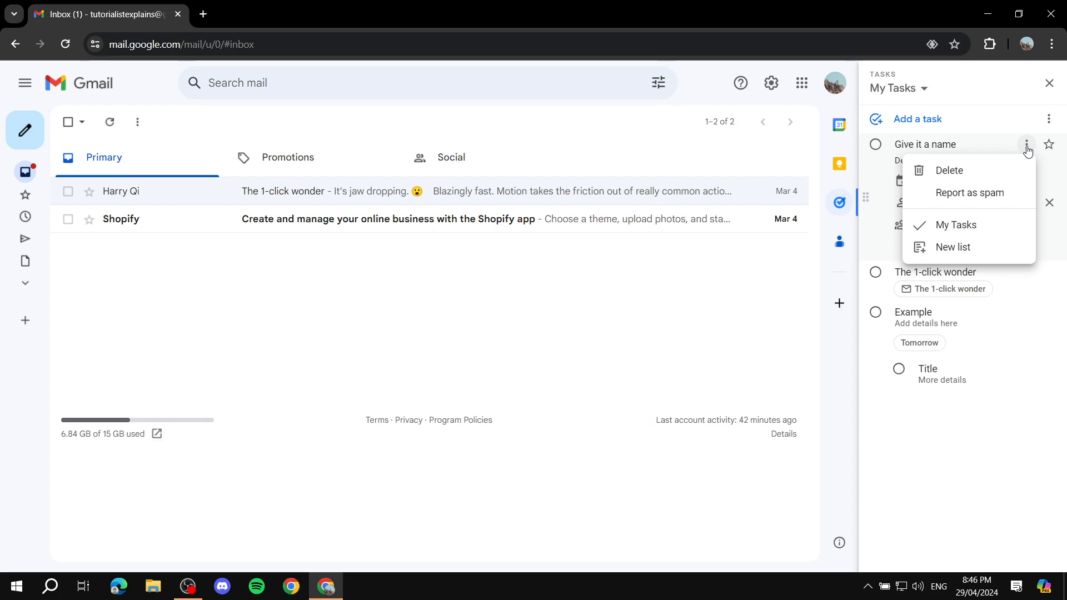
pyautogui.click(1028, 150)
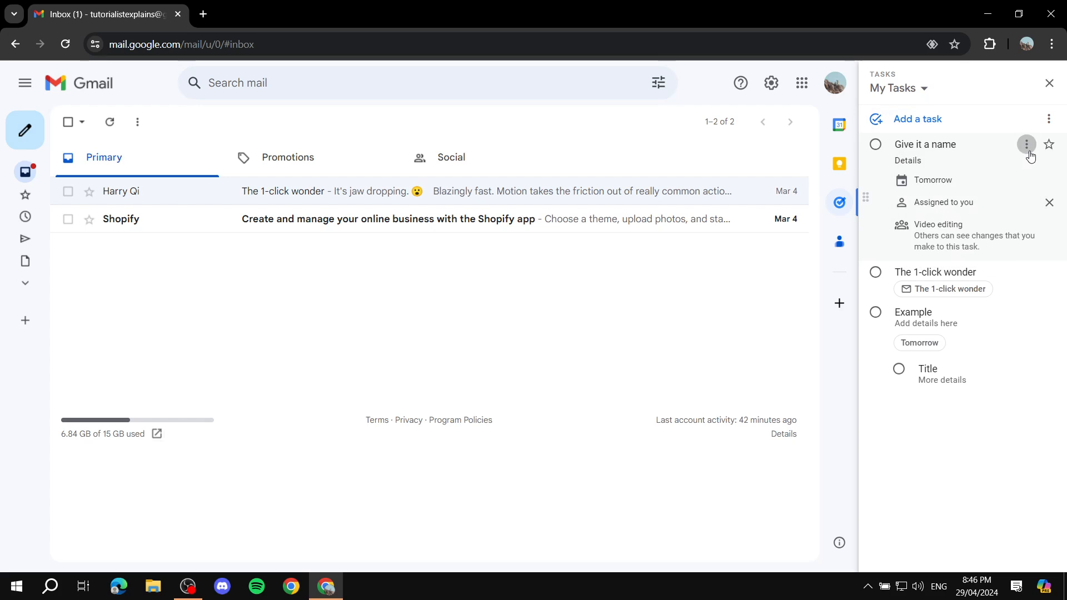
pyautogui.click(1028, 149)
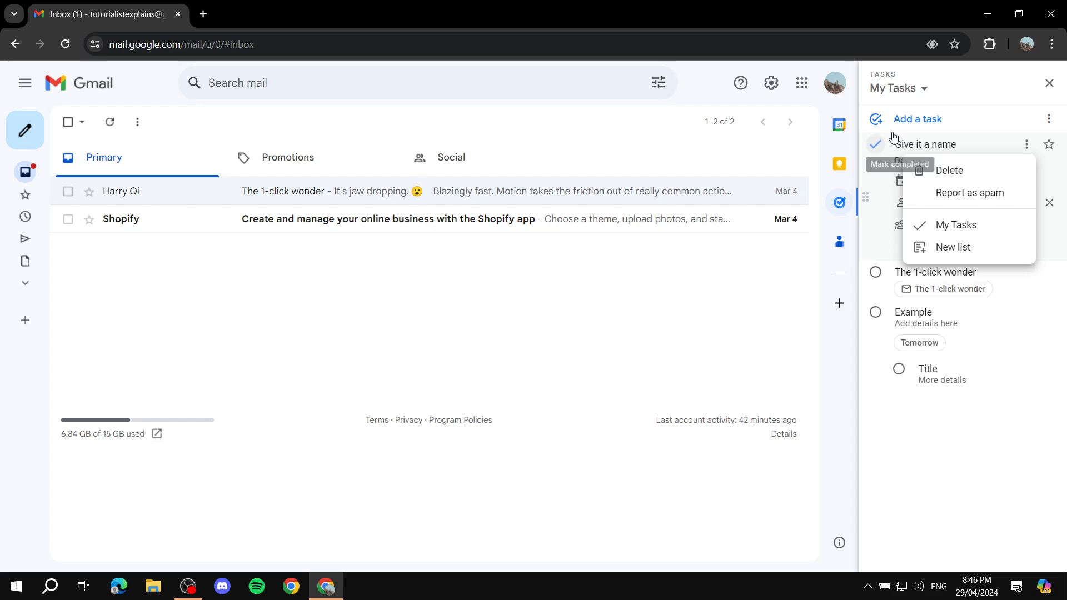
pyautogui.click(876, 144)
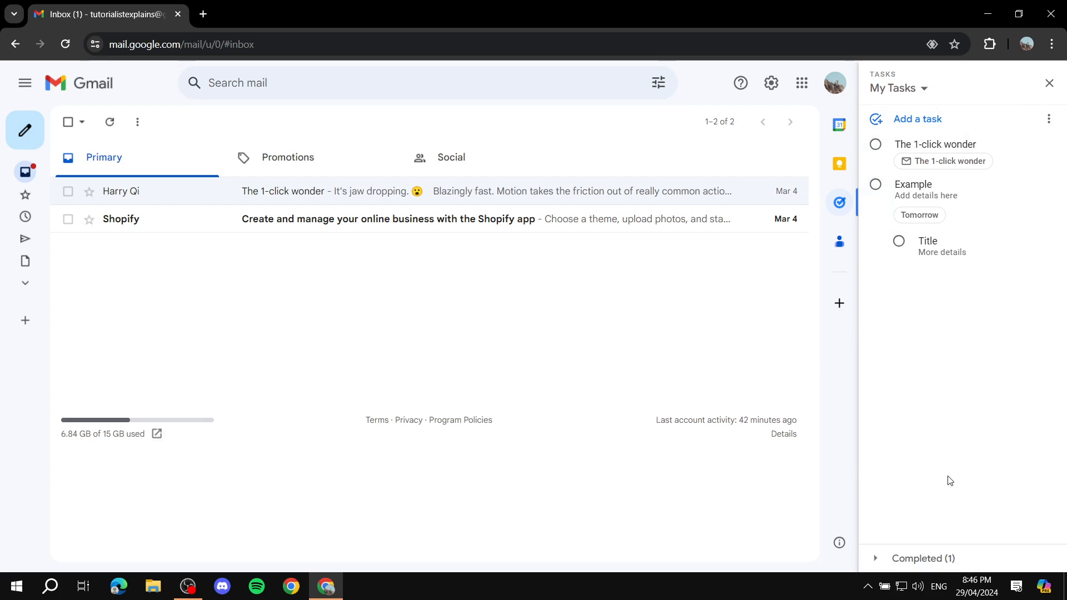
pyautogui.click(916, 559)
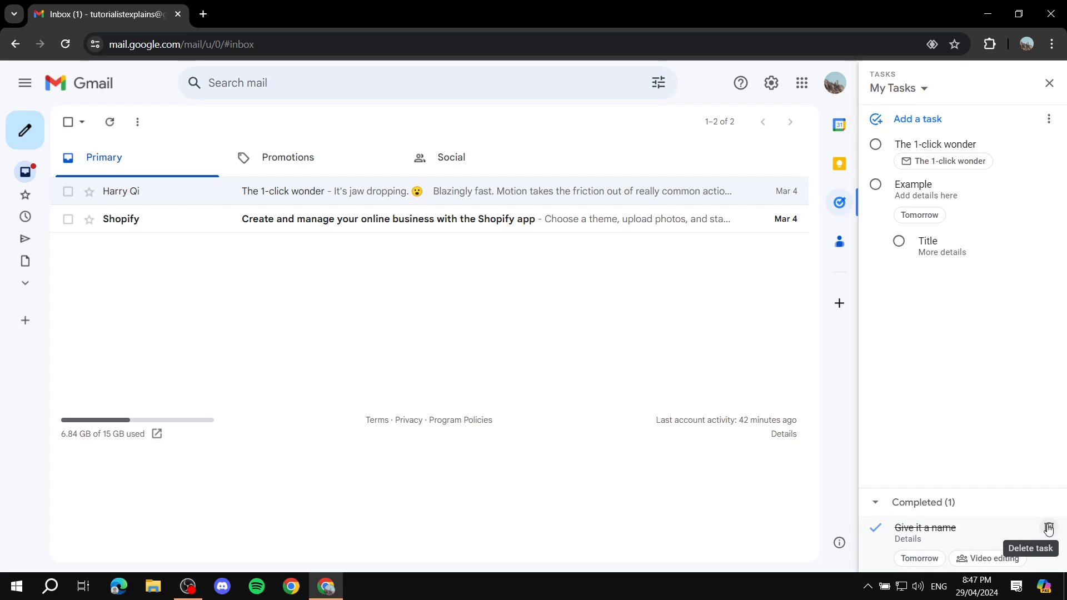
# - Mark the "Title" subtask and the "Example" and "The 1-click wonder" tasks completed, and close Tasks after collapsing the completed list
pyautogui.click(896, 241)
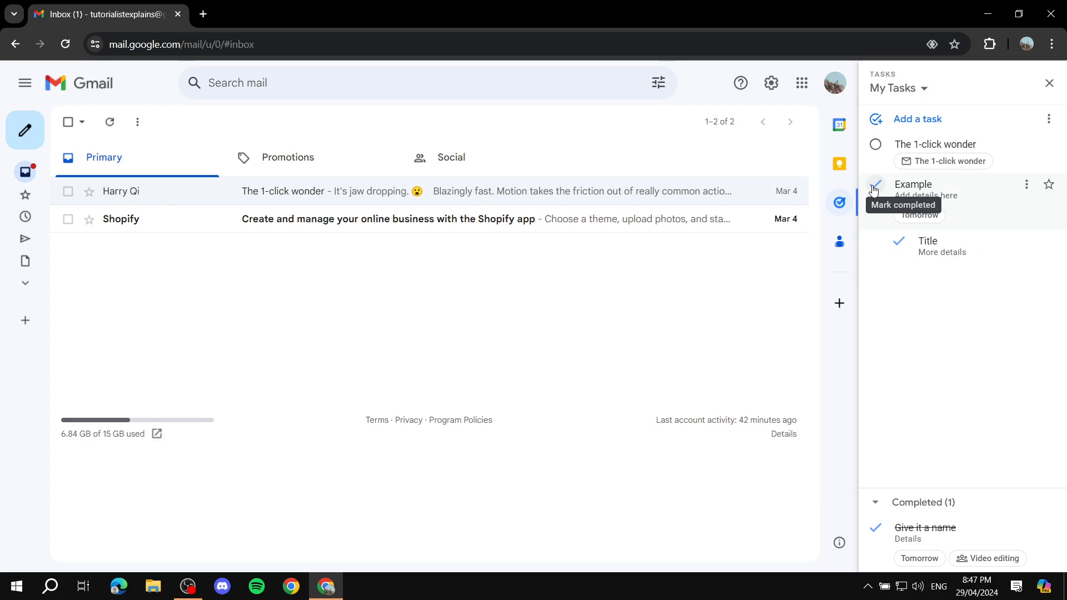
pyautogui.click(876, 185)
pyautogui.click(876, 144)
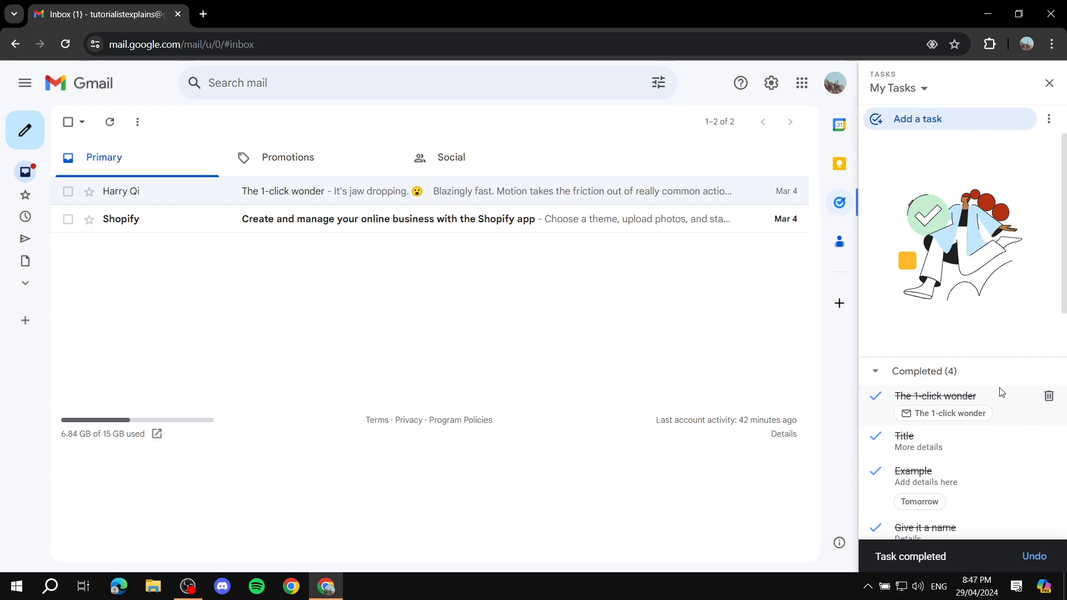
pyautogui.click(876, 372)
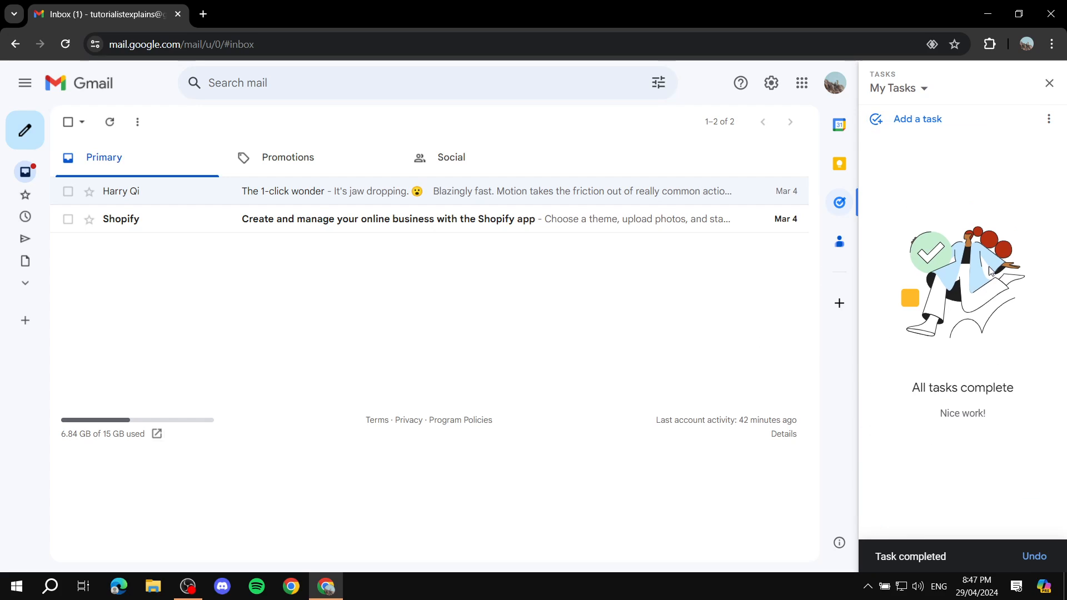
pyautogui.click(1049, 84)
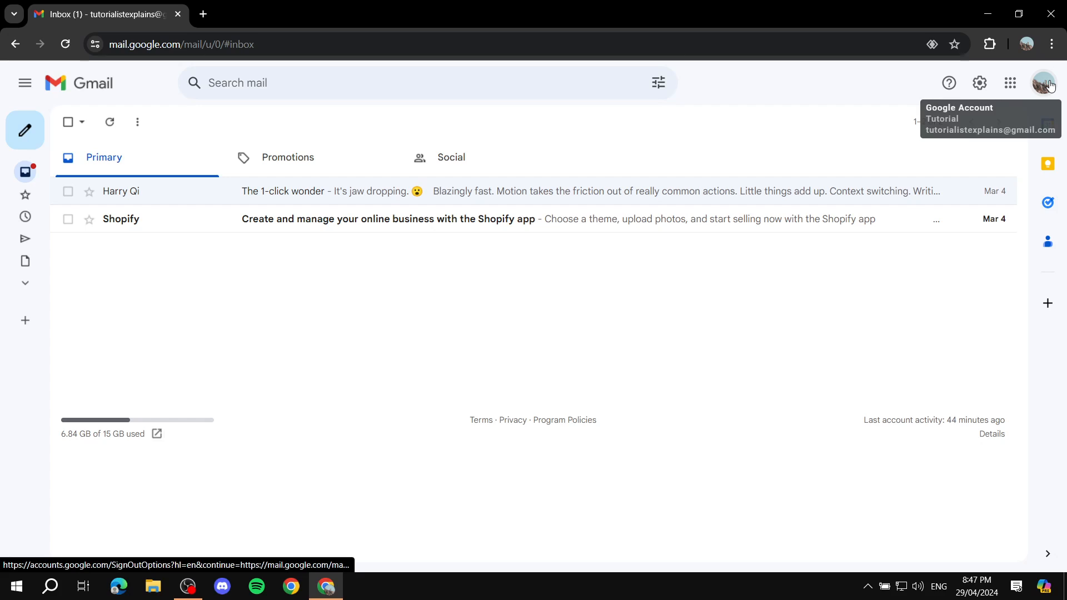